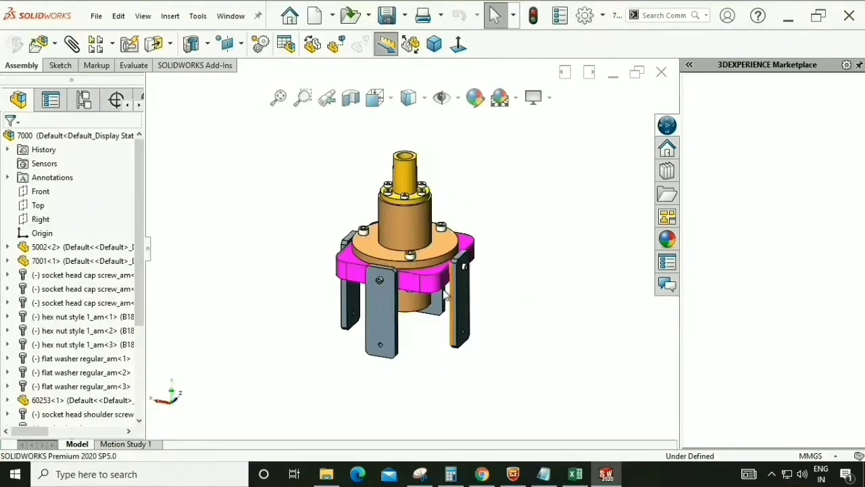
Examine the assembly from several angles and return it to the isometric view
{"action": "middle_click_drag", "start_coordinate": [442, 231], "coordinate": [535, 250]}
{"action": "scroll", "coordinate": [409, 233], "scroll_direction": "up", "scroll_amount": 2}
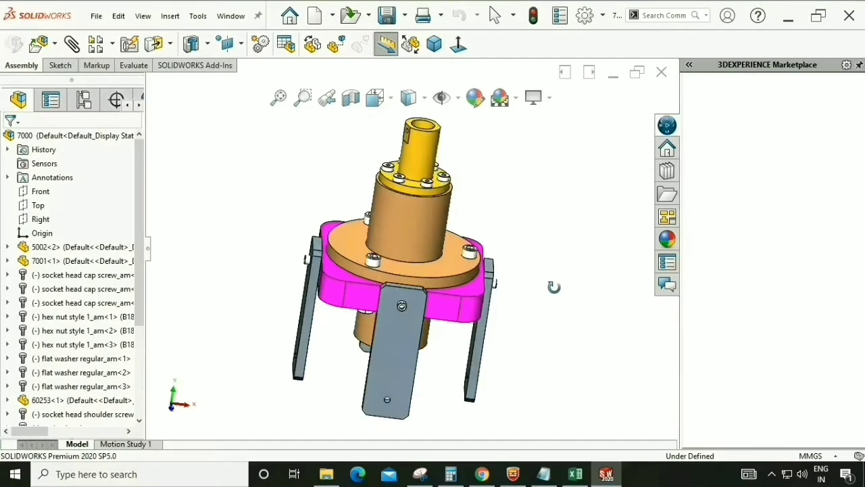
{"action": "middle_click_drag", "start_coordinate": [554, 285], "coordinate": [432, 233]}
{"action": "scroll", "coordinate": [561, 223], "scroll_direction": "up", "scroll_amount": 2}
{"action": "key", "text": "ctrl+7"}
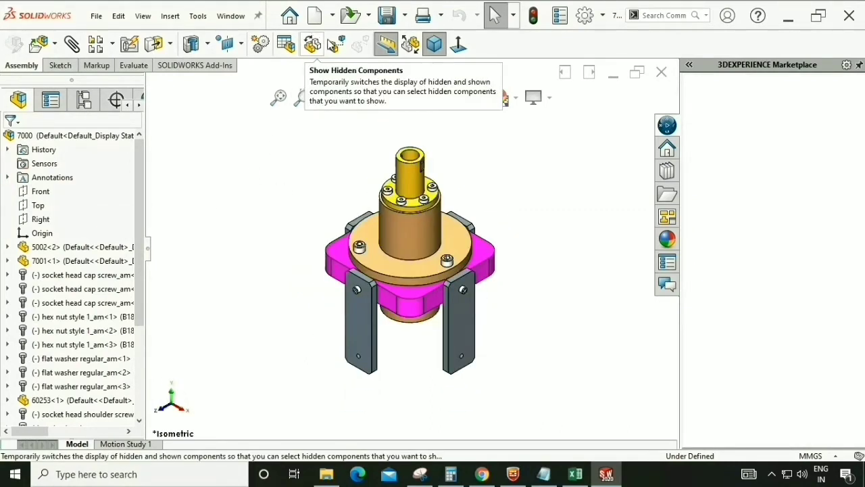
Start a new exploded view for the Default configuration of assembly 7000
{"action": "left_click", "coordinate": [337, 45]}
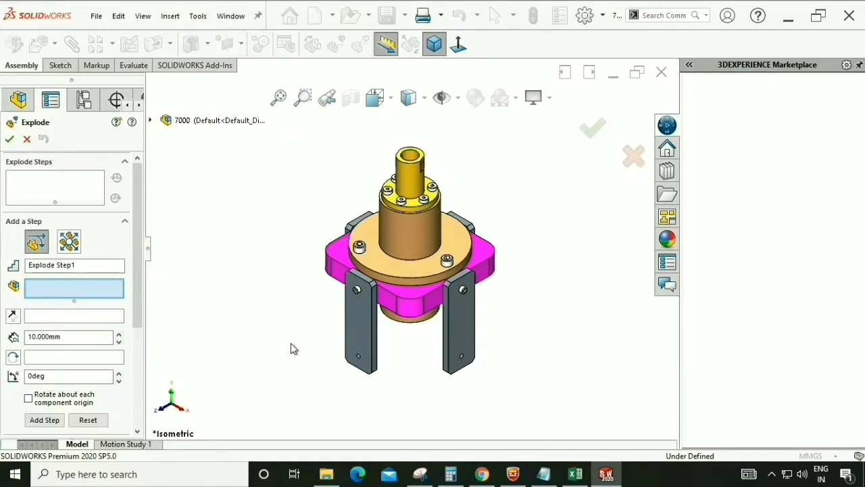
{"action": "left_click", "coordinate": [27, 140]}
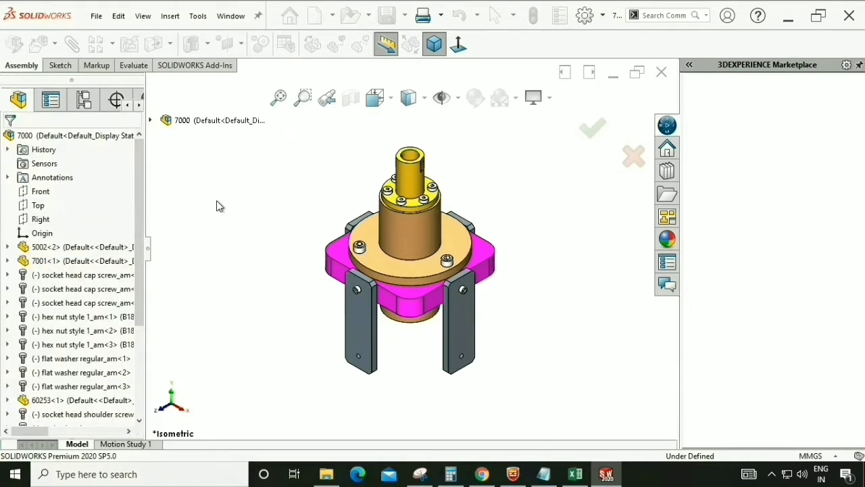
{"action": "left_click", "coordinate": [85, 102]}
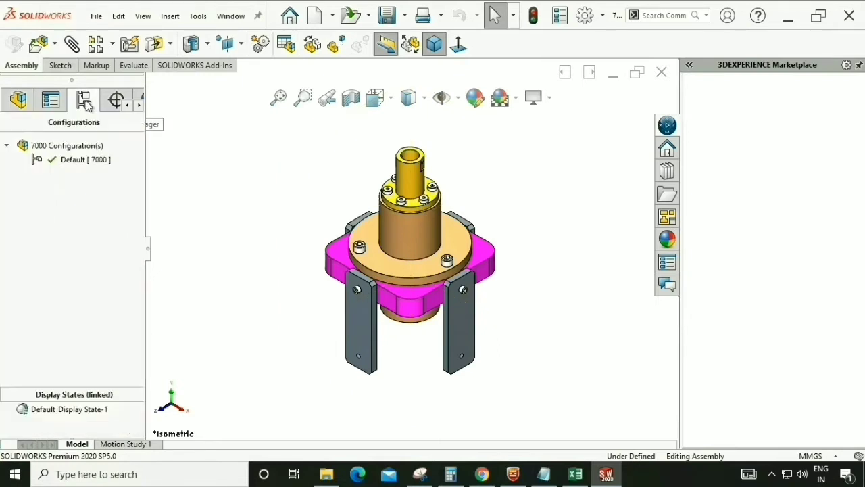
{"action": "left_click", "coordinate": [83, 162]}
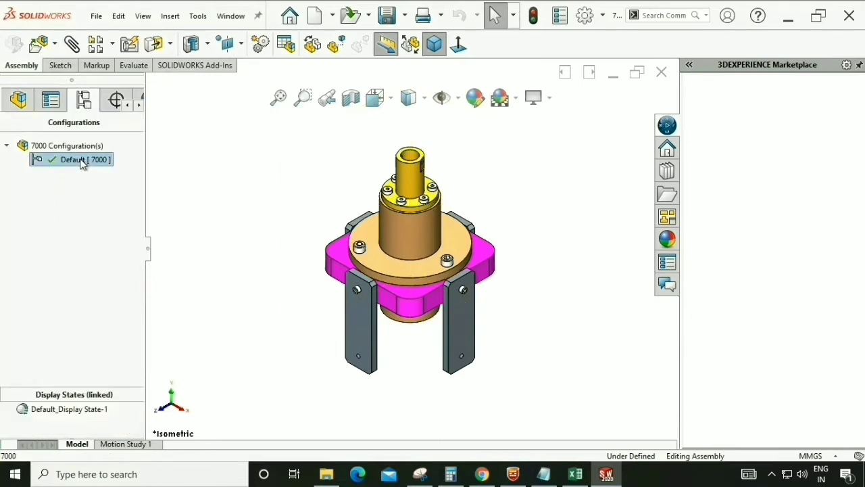
{"action": "right_click", "coordinate": [83, 162]}
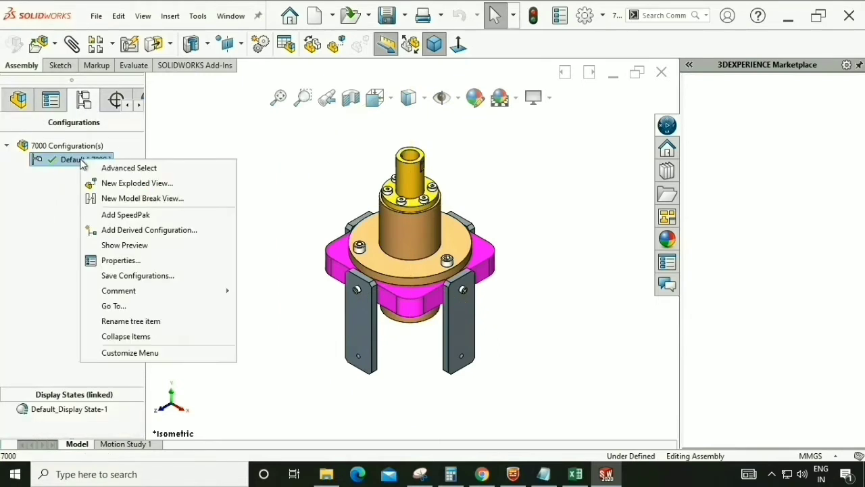
{"action": "left_click", "coordinate": [150, 185]}
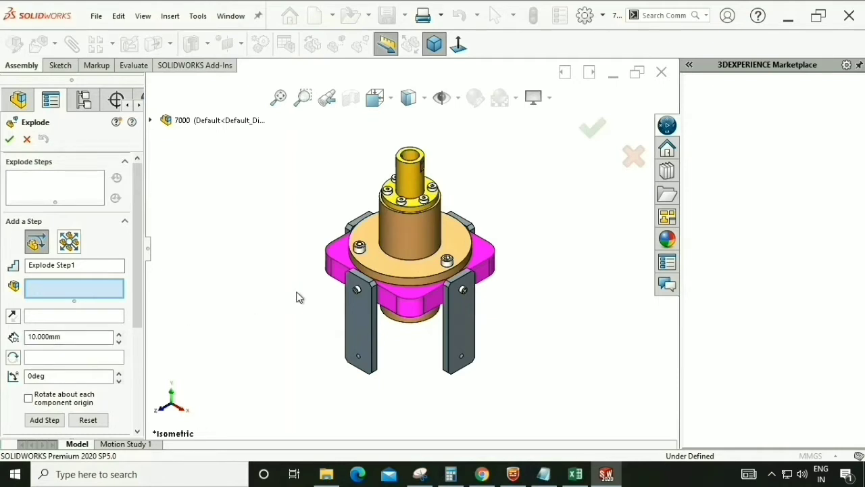
Explode leg plate 1402-3 together with its socket head cap screw about 112 mm outward along X and complete that explode step
{"action": "left_click", "coordinate": [471, 336]}
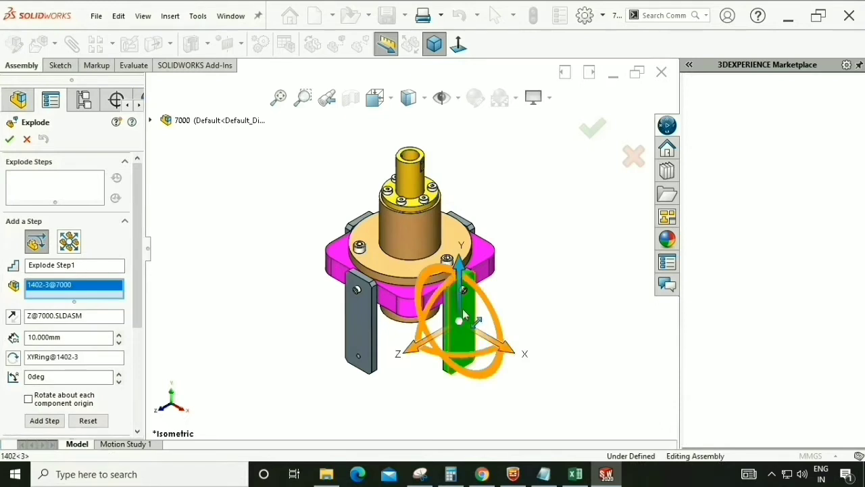
{"action": "scroll", "coordinate": [463, 305], "scroll_direction": "down", "scroll_amount": 4}
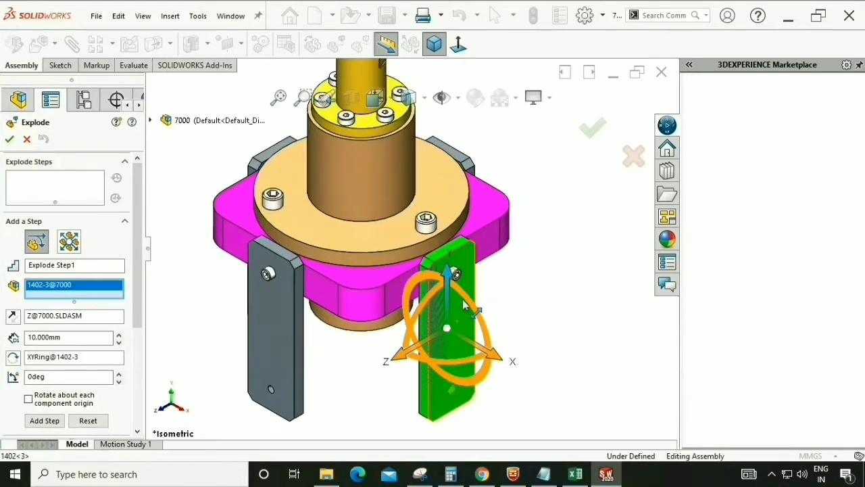
{"action": "scroll", "coordinate": [449, 274], "scroll_direction": "down", "scroll_amount": 3}
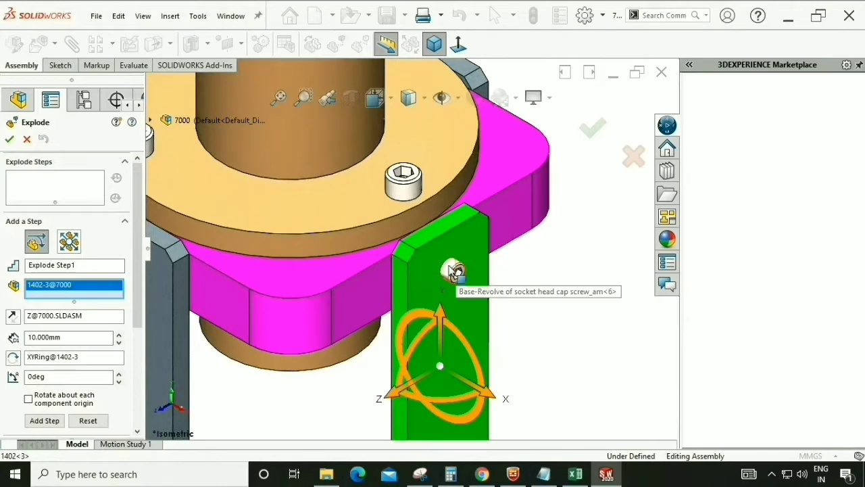
{"action": "left_click", "coordinate": [451, 270]}
{"action": "scroll", "coordinate": [494, 293], "scroll_direction": "up", "scroll_amount": 5}
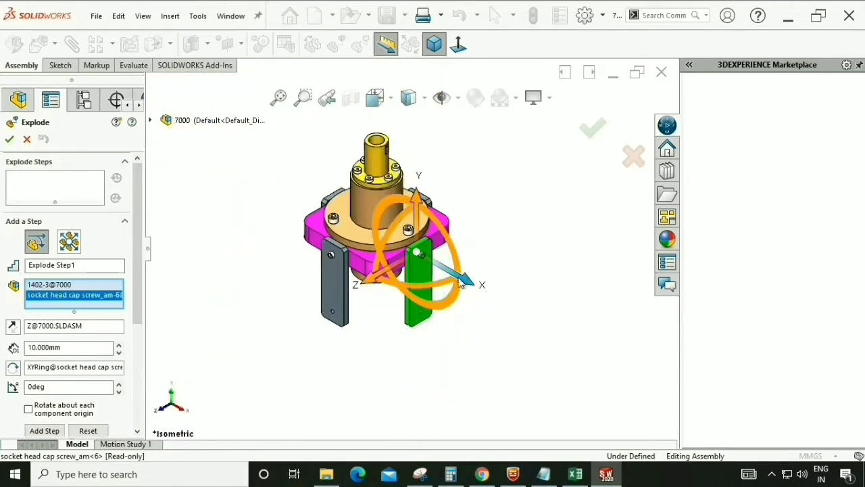
{"action": "mouse_move", "coordinate": [461, 283]}
{"action": "left_mouse_down"}
{"action": "mouse_move", "coordinate": [503, 300]}
{"action": "mouse_move", "coordinate": [461, 279]}
{"action": "left_mouse_up"}
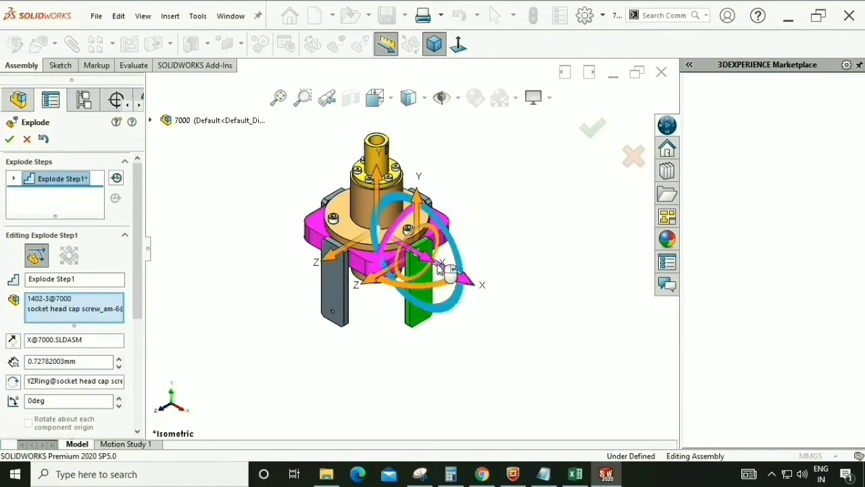
{"action": "left_click_drag", "start_coordinate": [440, 267], "coordinate": [566, 303]}
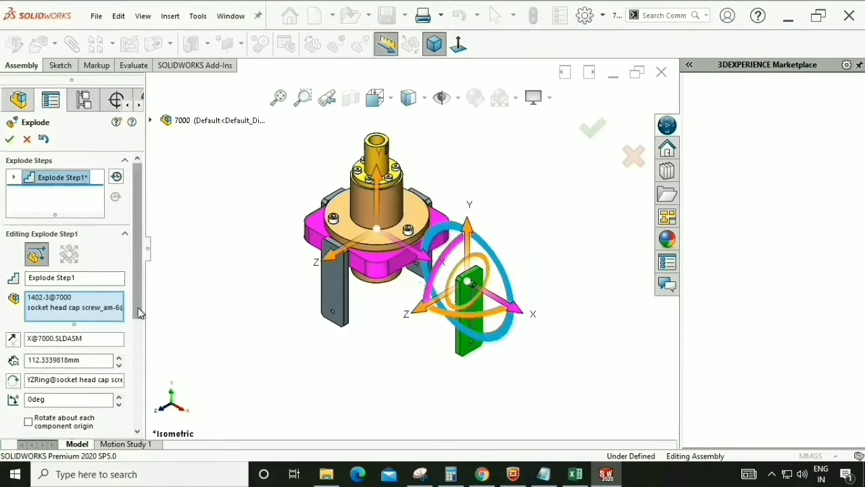
{"action": "scroll", "coordinate": [138, 307], "scroll_direction": "down", "scroll_amount": 3}
{"action": "left_click", "coordinate": [47, 385]}
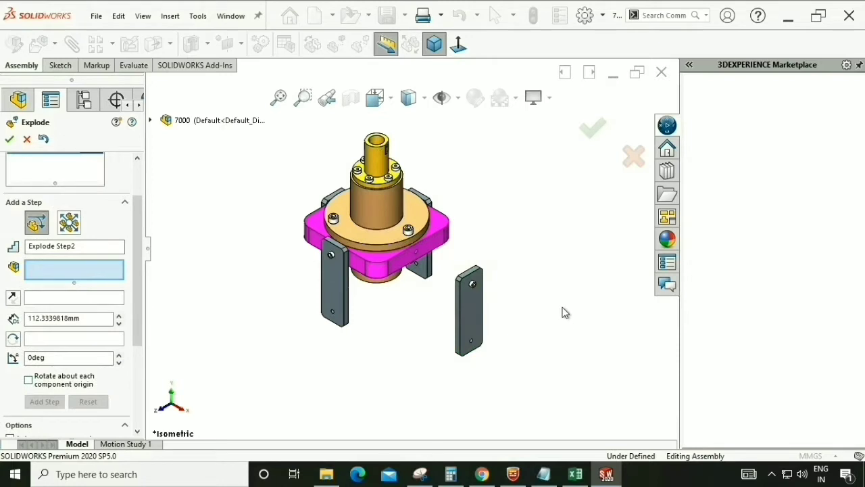
Explode the socket head cap screw of the displaced plate 1402-3 about 82 mm further outward along X
{"action": "scroll", "coordinate": [461, 271], "scroll_direction": "down", "scroll_amount": 5}
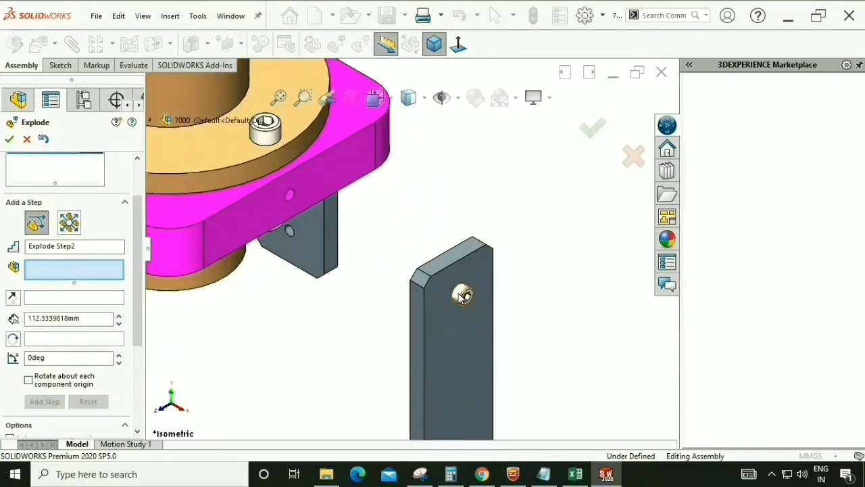
{"action": "left_click", "coordinate": [463, 296]}
{"action": "scroll", "coordinate": [462, 296], "scroll_direction": "up", "scroll_amount": 5}
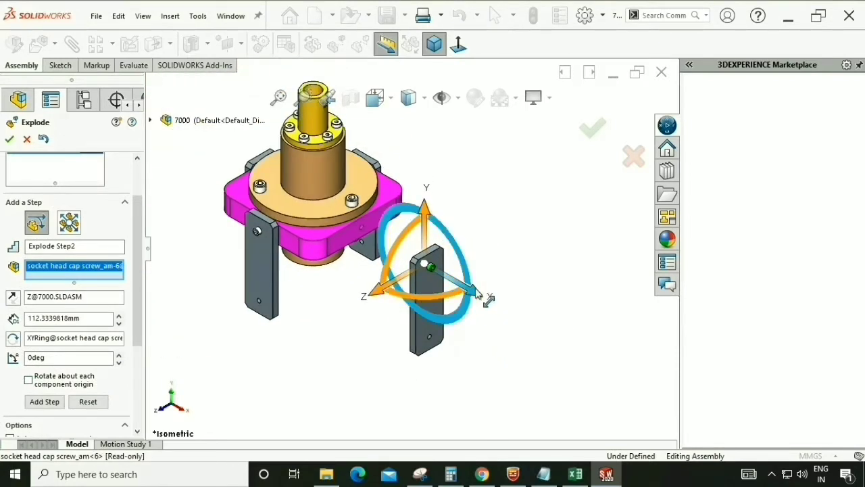
{"action": "left_click_drag", "start_coordinate": [485, 301], "coordinate": [572, 328]}
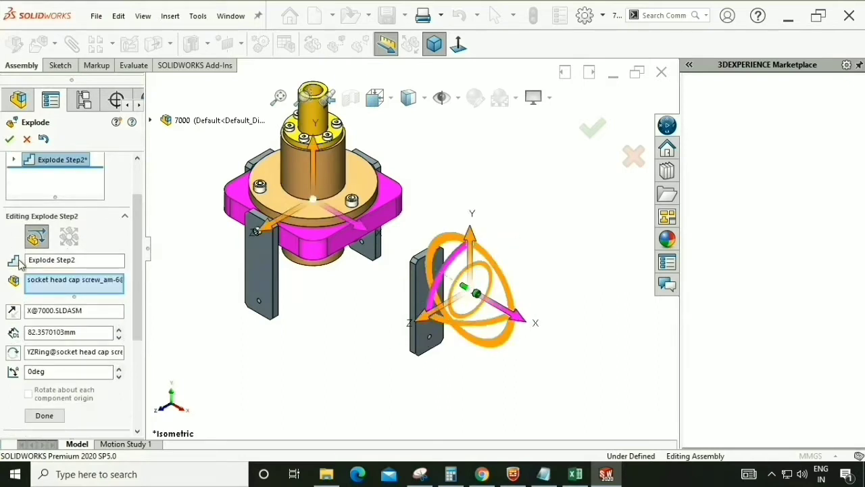
{"action": "left_click", "coordinate": [45, 416]}
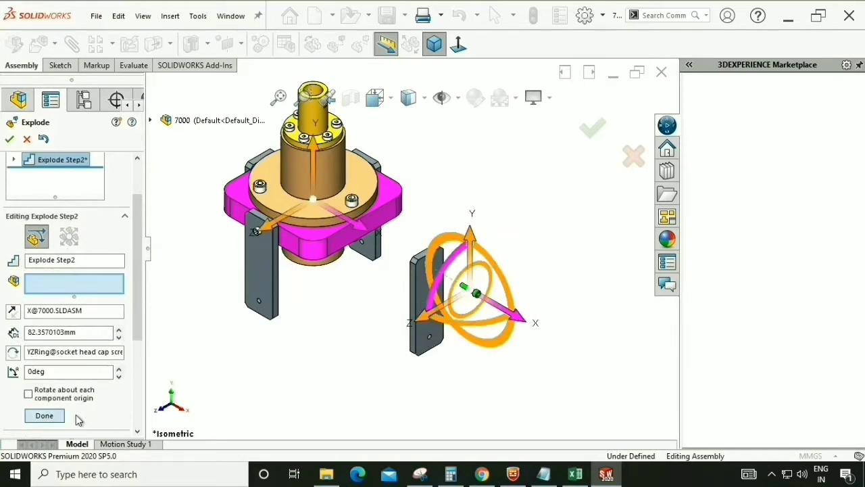
Explode leg plate 1402-5 together with its socket head cap screw 90 mm outward along Z and accept the exploded view
{"action": "left_click", "coordinate": [260, 268]}
{"action": "scroll", "coordinate": [260, 237], "scroll_direction": "down", "scroll_amount": 6}
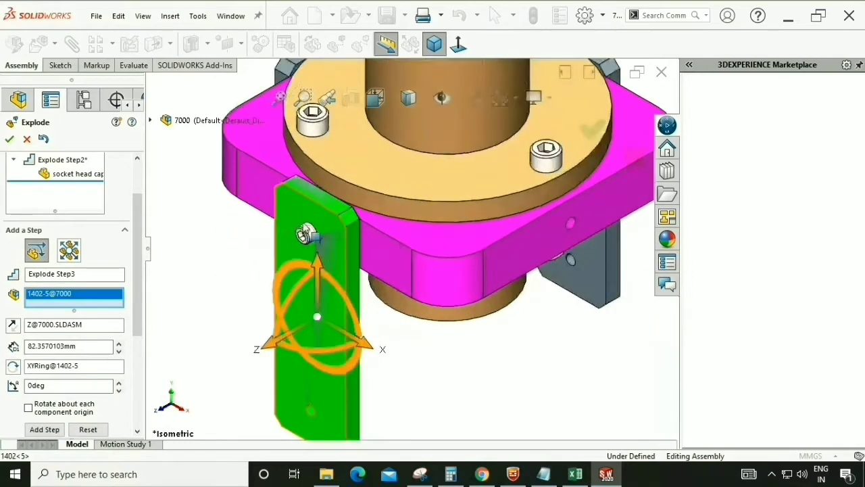
{"action": "left_click", "coordinate": [329, 237]}
{"action": "scroll", "coordinate": [326, 270], "scroll_direction": "up", "scroll_amount": 6}
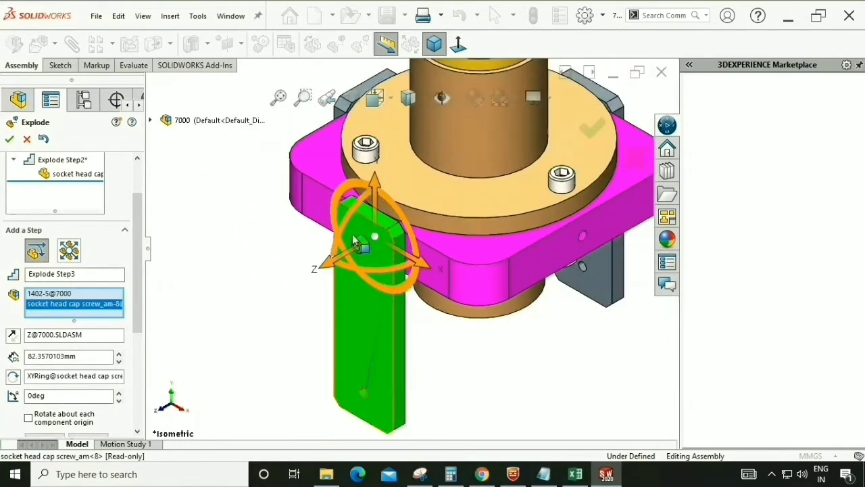
{"action": "left_click_drag", "start_coordinate": [327, 277], "coordinate": [252, 317]}
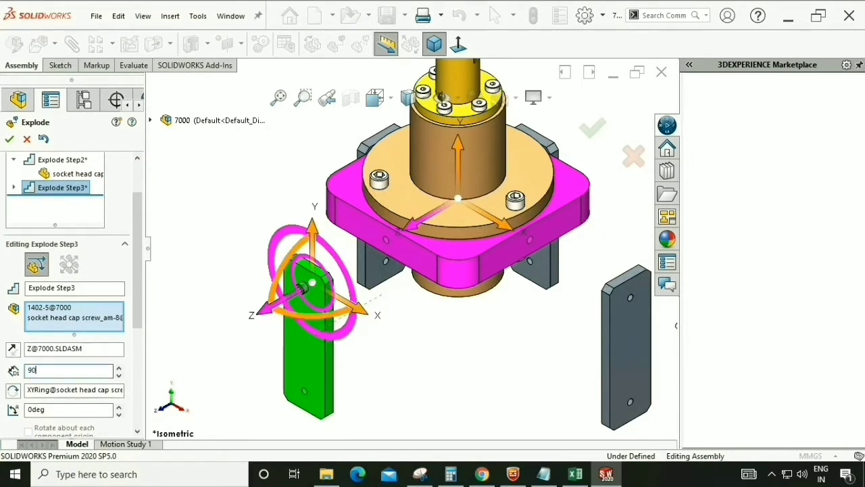
{"action": "left_click", "coordinate": [9, 140]}
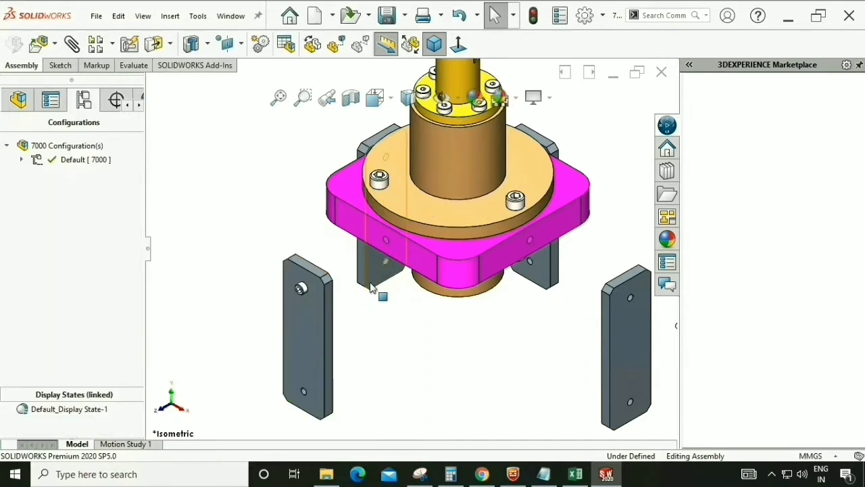
Reopen the Default configuration's exploded view for editing
{"action": "key", "text": "f"}
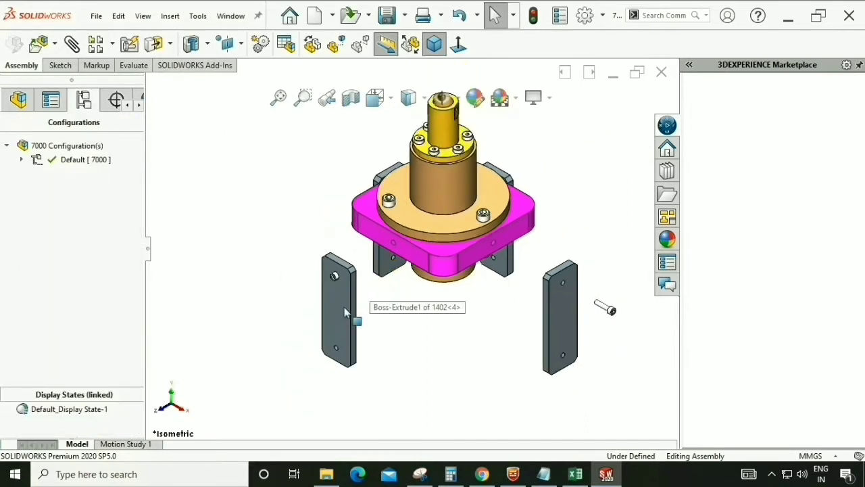
{"action": "left_click", "coordinate": [22, 160]}
{"action": "left_click", "coordinate": [37, 174]}
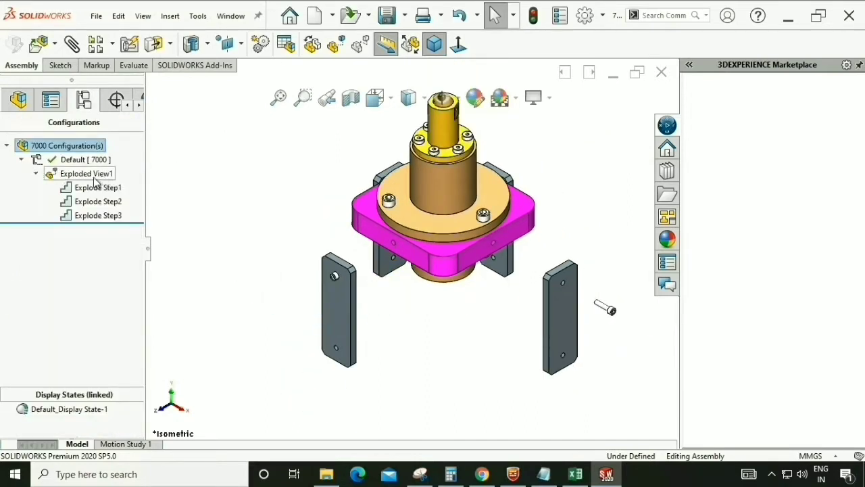
{"action": "right_click", "coordinate": [96, 180]}
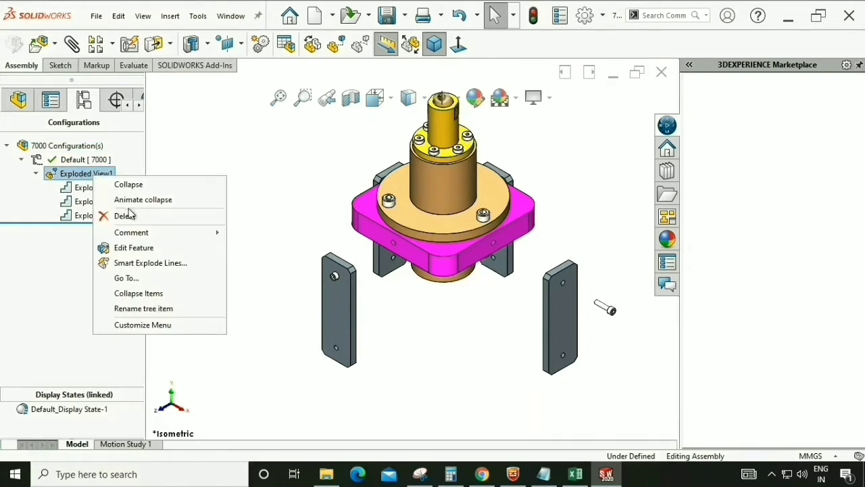
{"action": "left_click", "coordinate": [142, 248]}
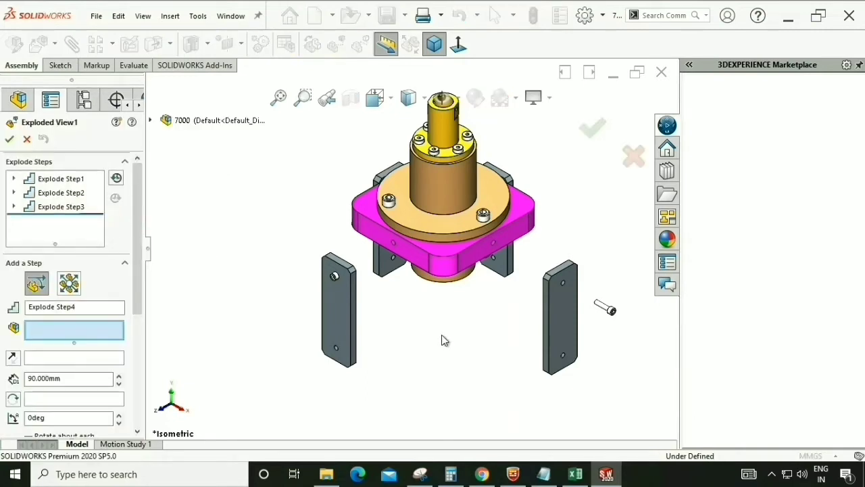
Explode the socket head cap screw of plate 1402-5 about 86 mm further outward along Z as a separate explode step
{"action": "scroll", "coordinate": [320, 287], "scroll_direction": "down", "scroll_amount": 5}
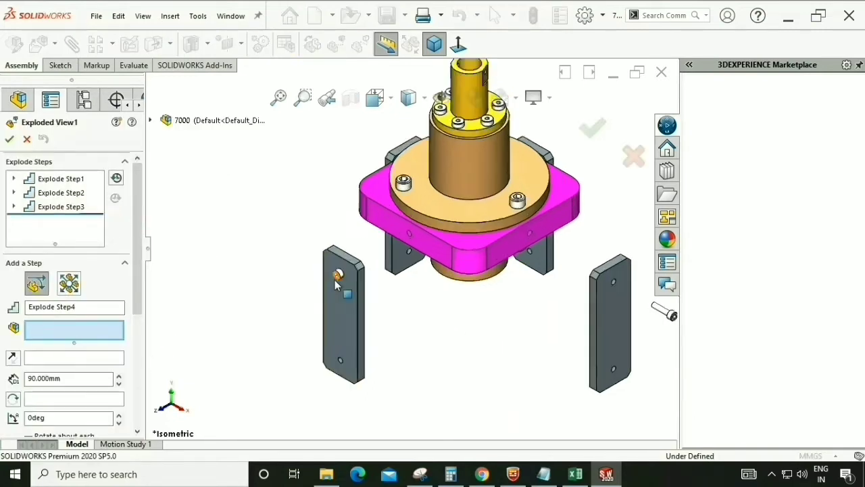
{"action": "left_click", "coordinate": [384, 253]}
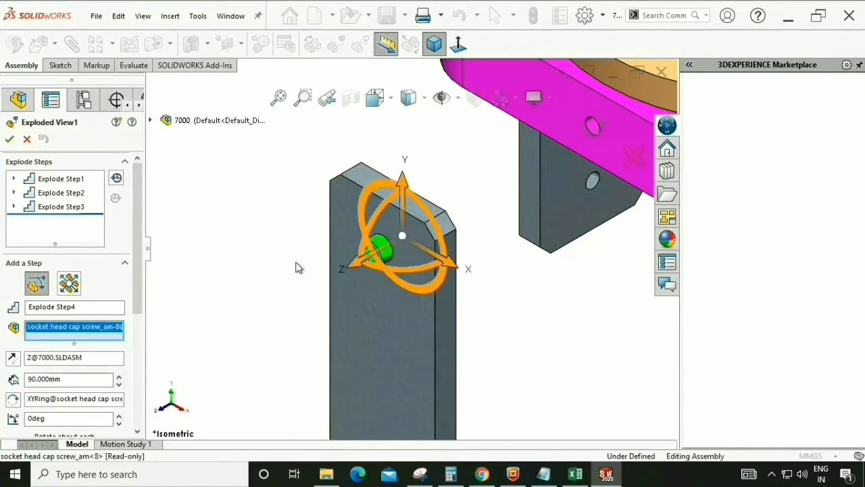
{"action": "scroll", "coordinate": [295, 267], "scroll_direction": "up", "scroll_amount": 5}
{"action": "left_click_drag", "start_coordinate": [363, 278], "coordinate": [277, 311]}
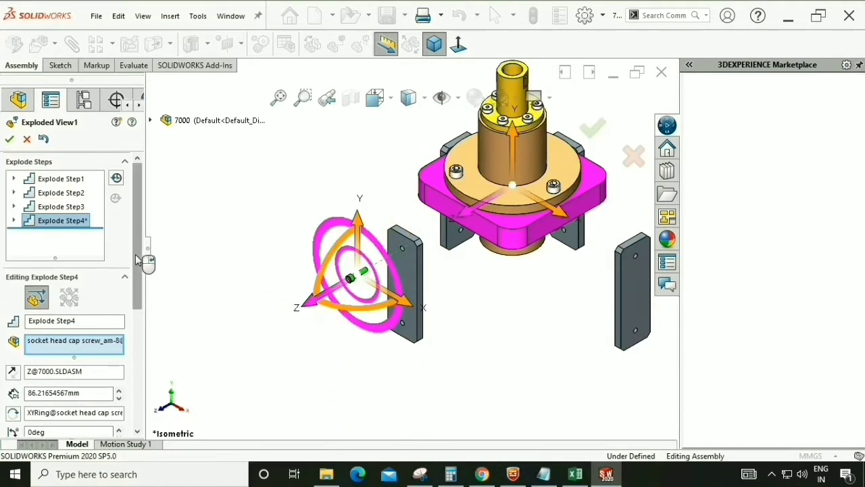
{"action": "scroll", "coordinate": [143, 262], "scroll_direction": "down", "scroll_amount": 3}
{"action": "left_click", "coordinate": [46, 358]}
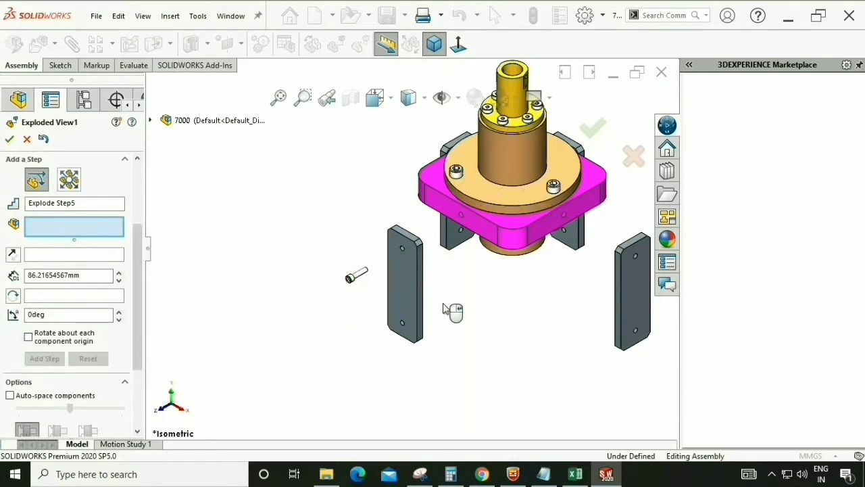
Explode leg plate 1402-4 together with its socket head cap screw about 127 mm outward along X and finish the explode step
{"action": "scroll", "coordinate": [463, 298], "scroll_direction": "up", "scroll_amount": 3}
{"action": "middle_click_drag", "start_coordinate": [471, 294], "coordinate": [388, 255]}
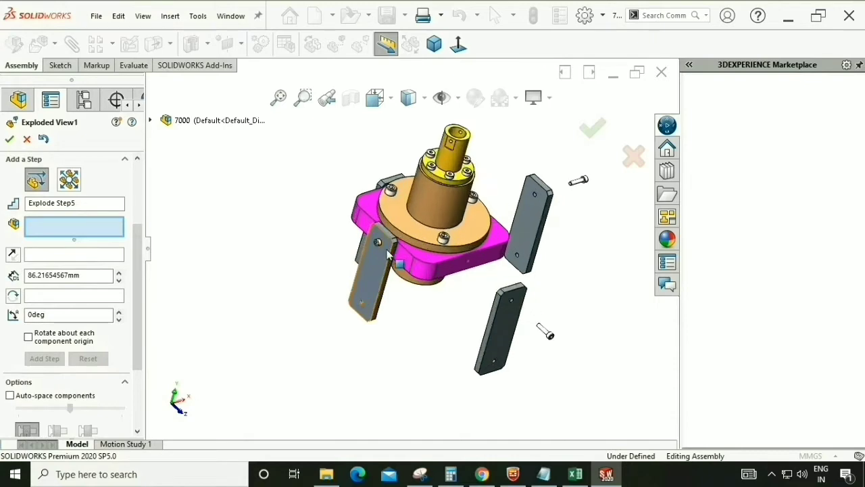
{"action": "left_click", "coordinate": [389, 255]}
{"action": "scroll", "coordinate": [398, 249], "scroll_direction": "down", "scroll_amount": 6}
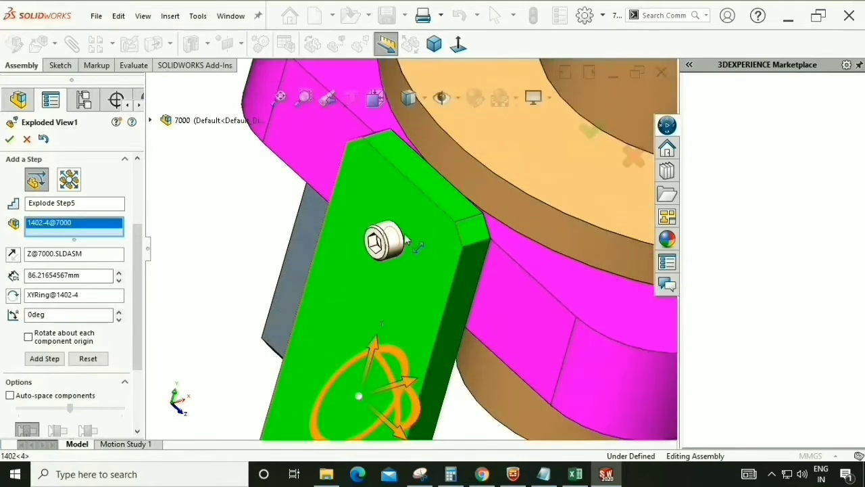
{"action": "left_click", "coordinate": [401, 241]}
{"action": "scroll", "coordinate": [433, 250], "scroll_direction": "up", "scroll_amount": 5}
{"action": "middle_click_drag", "start_coordinate": [446, 253], "coordinate": [481, 254]}
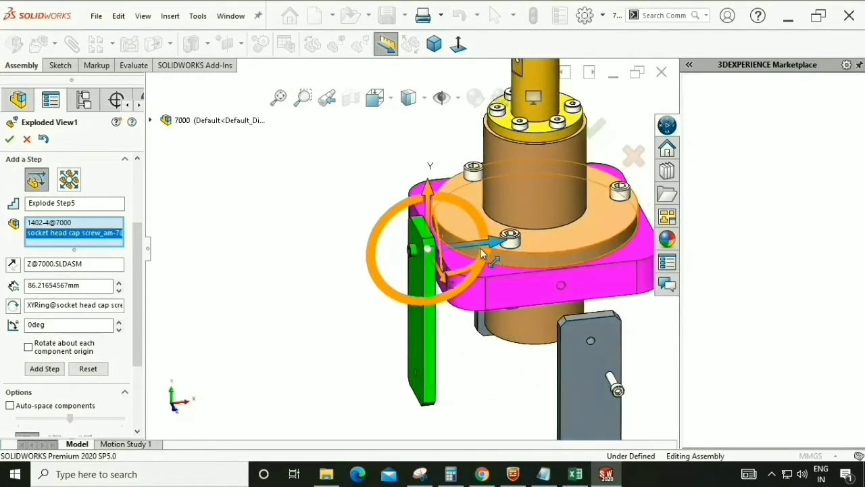
{"action": "left_click_drag", "start_coordinate": [478, 248], "coordinate": [323, 249]}
{"action": "left_click", "coordinate": [434, 44]}
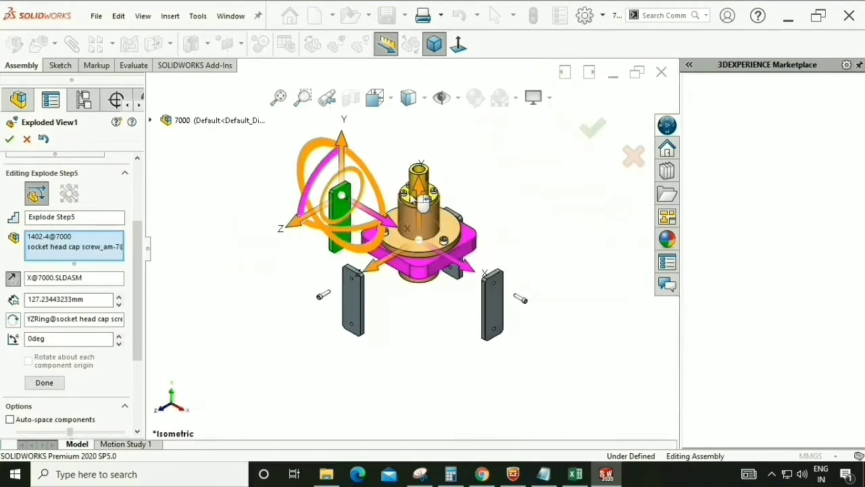
{"action": "scroll", "coordinate": [324, 193], "scroll_direction": "down", "scroll_amount": 1}
{"action": "scroll", "coordinate": [331, 194], "scroll_direction": "down", "scroll_amount": 2}
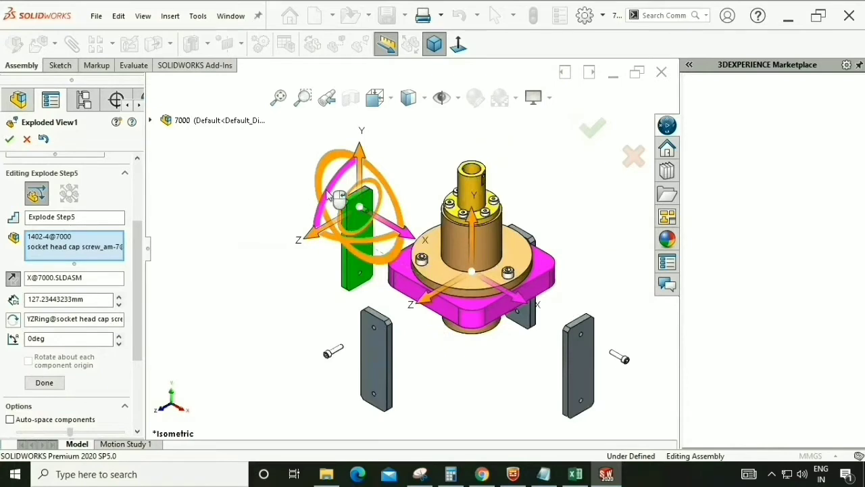
{"action": "left_click", "coordinate": [41, 383]}
Explode the socket head cap screw of plate 1402-4 about 107 mm further outward along X as a separate explode step
{"action": "scroll", "coordinate": [386, 212], "scroll_direction": "down", "scroll_amount": 3}
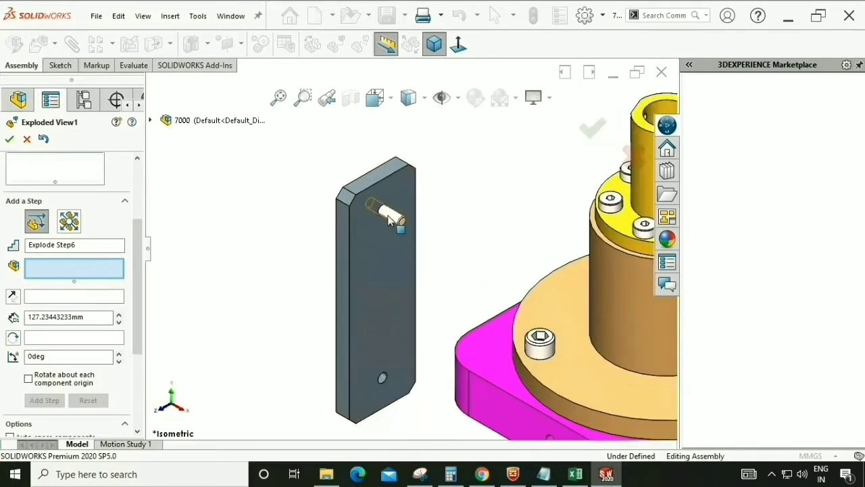
{"action": "left_click", "coordinate": [389, 215]}
{"action": "scroll", "coordinate": [419, 286], "scroll_direction": "up", "scroll_amount": 3}
{"action": "left_click_drag", "start_coordinate": [441, 252], "coordinate": [337, 197]}
{"action": "scroll", "coordinate": [294, 328], "scroll_direction": "up", "scroll_amount": 3}
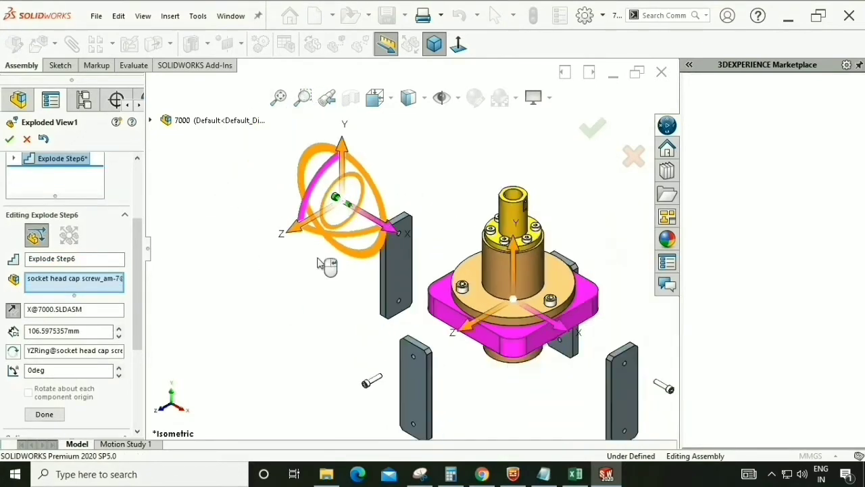
{"action": "scroll", "coordinate": [338, 190], "scroll_direction": "down", "scroll_amount": 2}
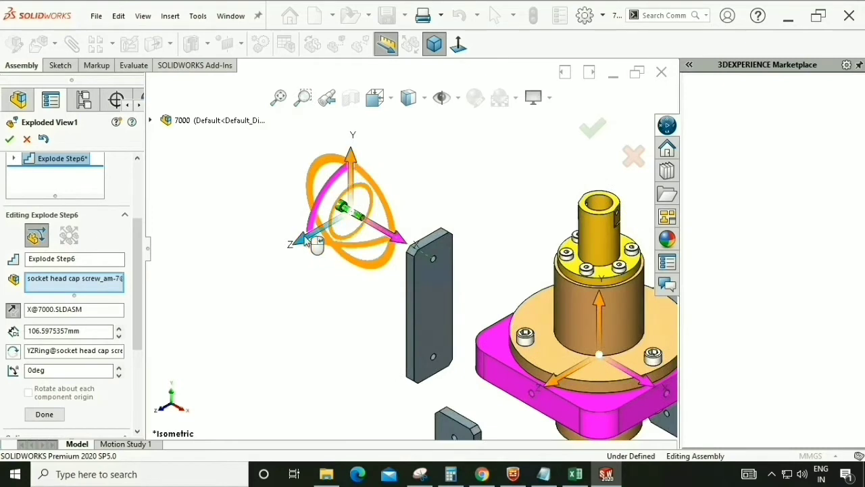
{"action": "scroll", "coordinate": [128, 282], "scroll_direction": "up", "scroll_amount": 3}
{"action": "scroll", "coordinate": [284, 285], "scroll_direction": "up", "scroll_amount": 2}
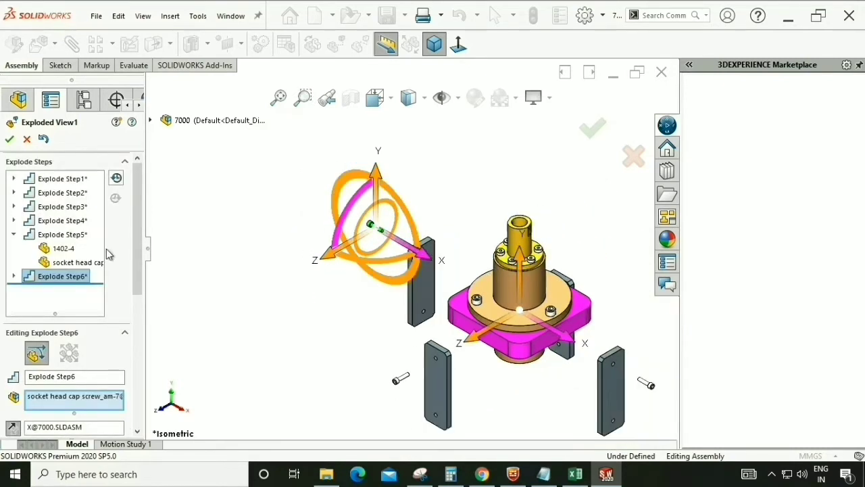
{"action": "left_click_drag", "start_coordinate": [137, 281], "coordinate": [136, 336]}
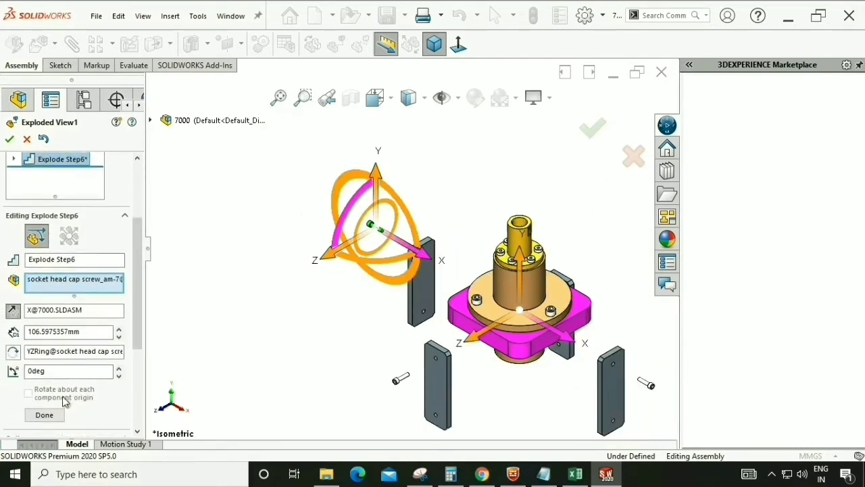
{"action": "left_click", "coordinate": [45, 415]}
Explode leg plate 1402-6 together with its socket head cap screw about 150 mm outward along Z
{"action": "middle_click_drag", "start_coordinate": [473, 233], "coordinate": [371, 324]}
{"action": "left_click", "coordinate": [517, 375]}
{"action": "scroll", "coordinate": [517, 376], "scroll_direction": "down", "scroll_amount": 6}
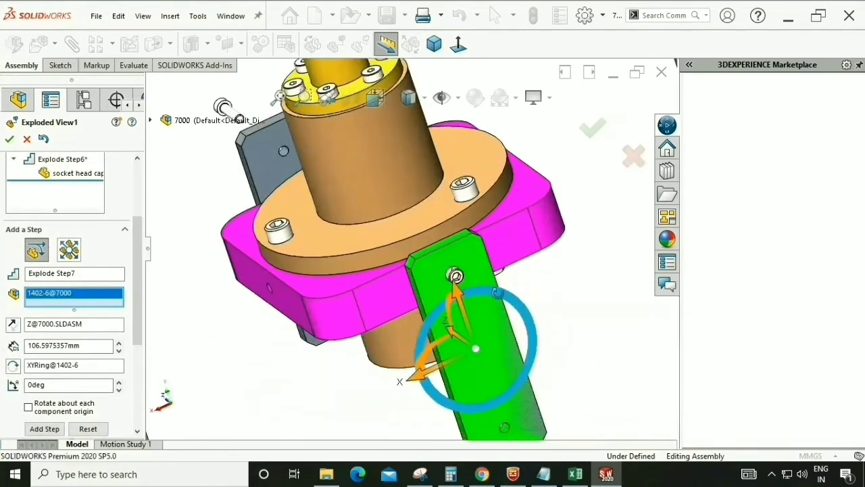
{"action": "scroll", "coordinate": [463, 277], "scroll_direction": "down", "scroll_amount": 5}
{"action": "left_click", "coordinate": [454, 273]}
{"action": "scroll", "coordinate": [406, 257], "scroll_direction": "up", "scroll_amount": 10}
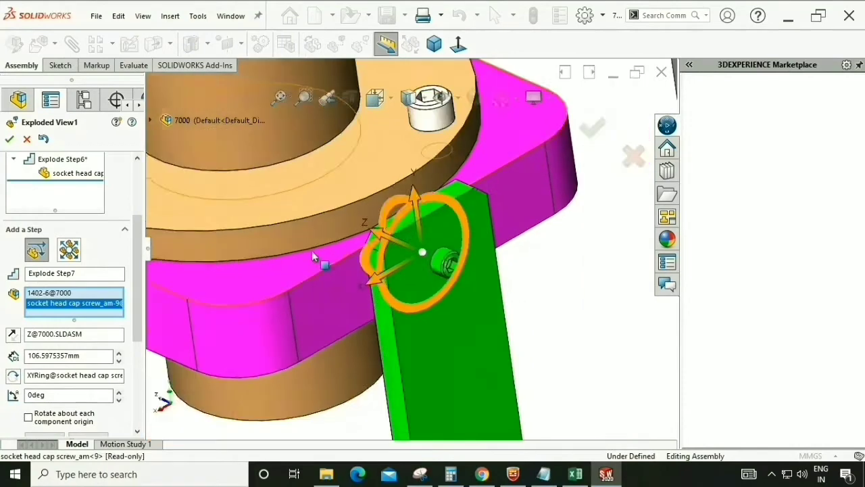
{"action": "left_click_drag", "start_coordinate": [380, 240], "coordinate": [435, 260]}
{"action": "left_click", "coordinate": [433, 45]}
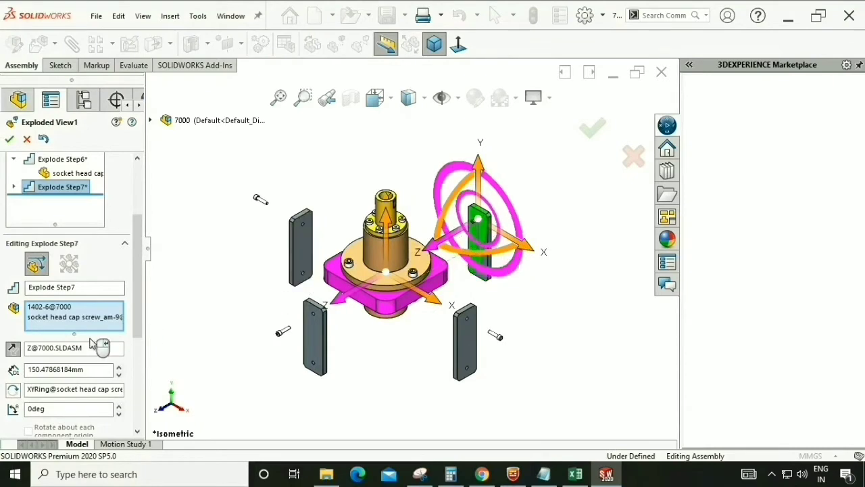
{"action": "scroll", "coordinate": [137, 295], "scroll_direction": "down", "scroll_amount": 5}
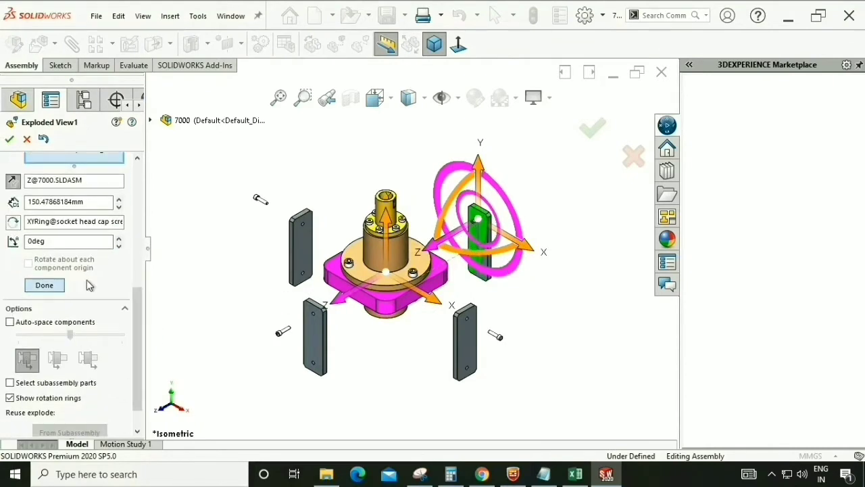
Explode the socket head cap screw of plate 1402-6 about 77 mm further outward along Z as a separate explode step
{"action": "scroll", "coordinate": [467, 254], "scroll_direction": "down", "scroll_amount": 6}
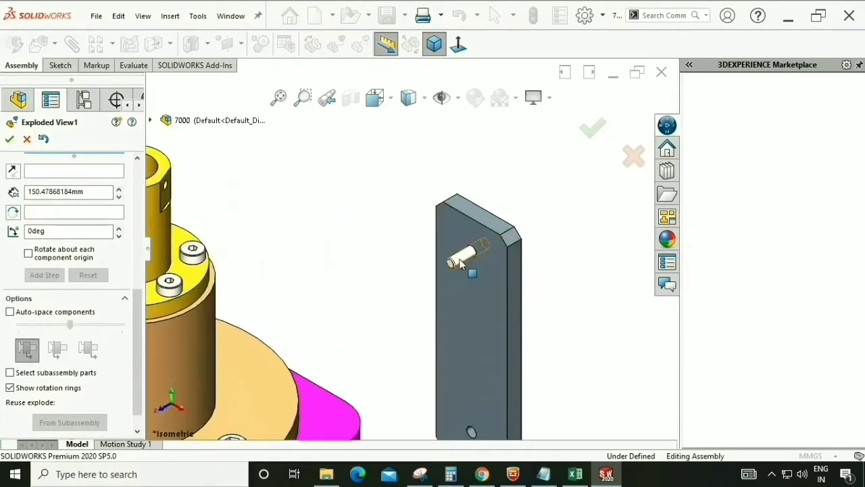
{"action": "left_click", "coordinate": [460, 263]}
{"action": "left_click_drag", "start_coordinate": [461, 266], "coordinate": [554, 217]}
{"action": "scroll", "coordinate": [141, 307], "scroll_direction": "down", "scroll_amount": 1}
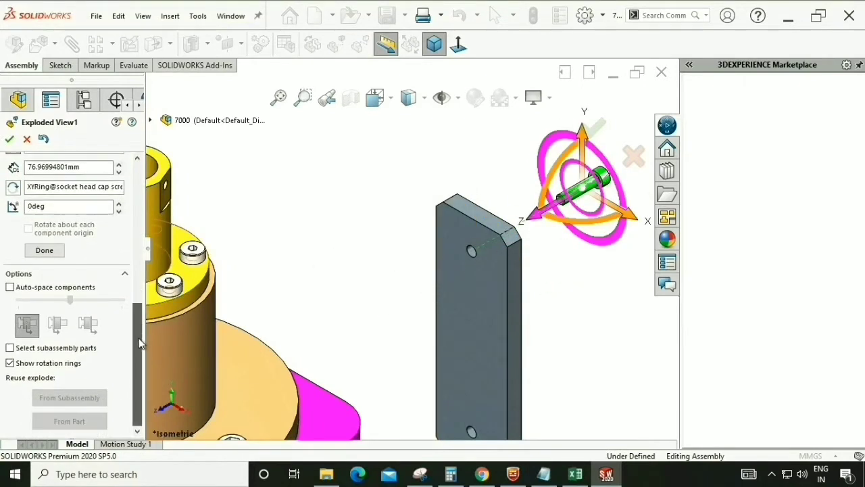
{"action": "scroll", "coordinate": [81, 274], "scroll_direction": "up", "scroll_amount": 4}
{"action": "left_click", "coordinate": [45, 402]}
{"action": "key", "text": "f"}
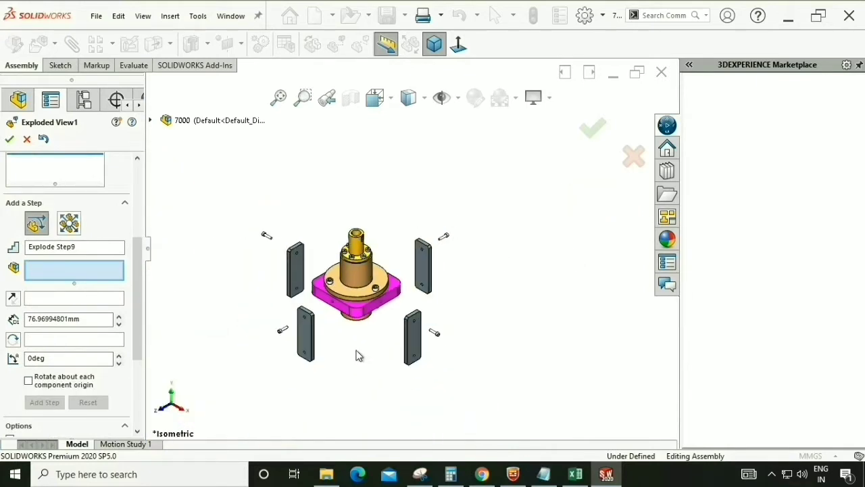
Explode all six socket head shoulder screws of the yellow flanged sleeve together about 516 mm upward along Y
{"action": "scroll", "coordinate": [360, 270], "scroll_direction": "down", "scroll_amount": 3}
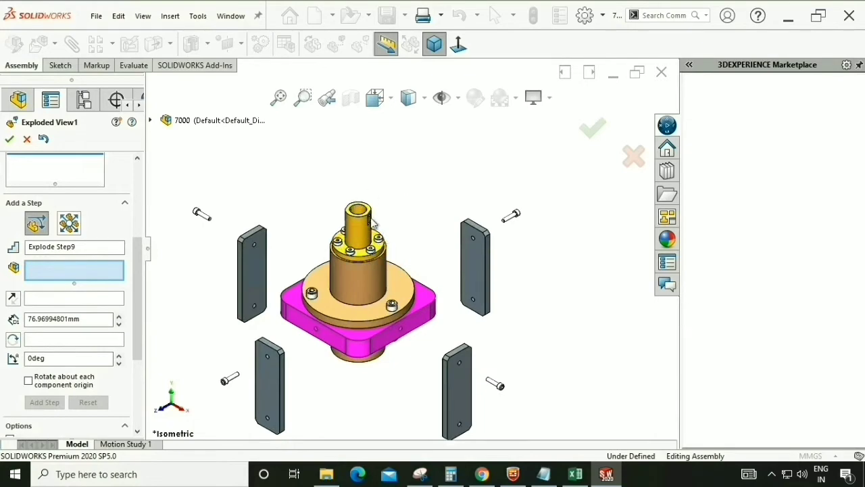
{"action": "scroll", "coordinate": [349, 227], "scroll_direction": "down", "scroll_amount": 1}
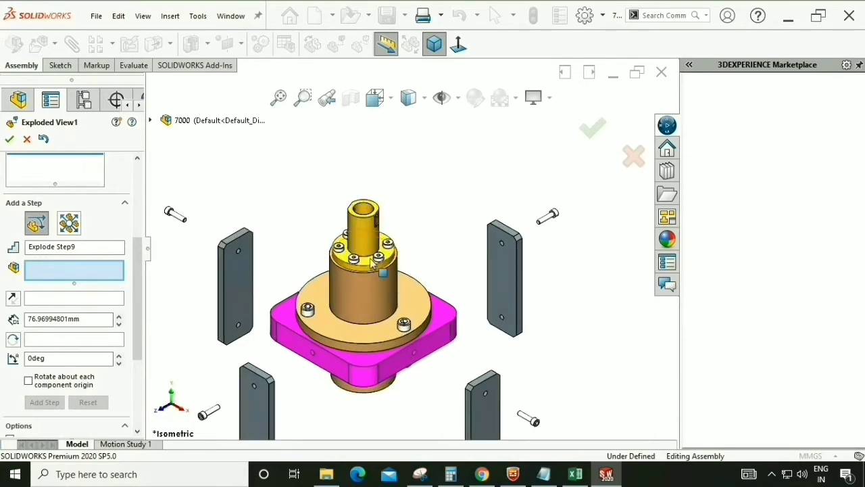
{"action": "scroll", "coordinate": [363, 263], "scroll_direction": "down", "scroll_amount": 3}
{"action": "left_click", "coordinate": [340, 261]}
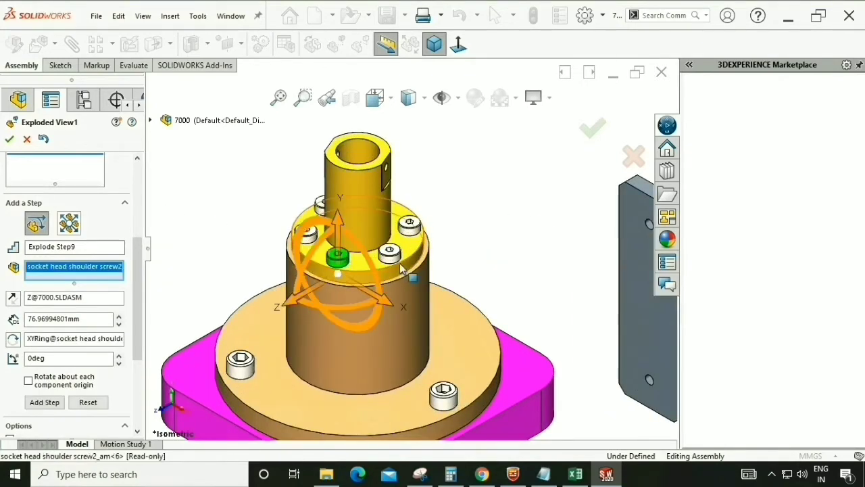
{"action": "scroll", "coordinate": [318, 246], "scroll_direction": "down", "scroll_amount": 3}
{"action": "left_click", "coordinate": [508, 261]}
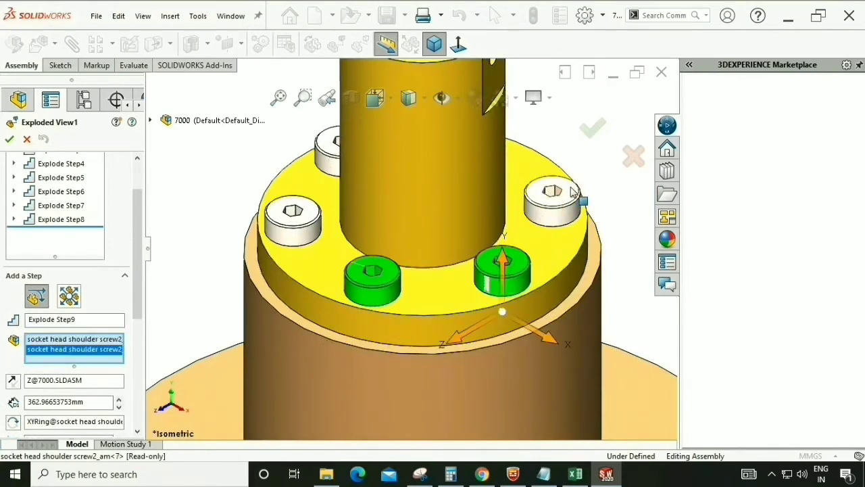
{"action": "left_click", "coordinate": [571, 193]}
{"action": "left_click", "coordinate": [293, 216]}
{"action": "left_click", "coordinate": [340, 160]}
{"action": "middle_click_drag", "start_coordinate": [340, 161], "coordinate": [379, 179]}
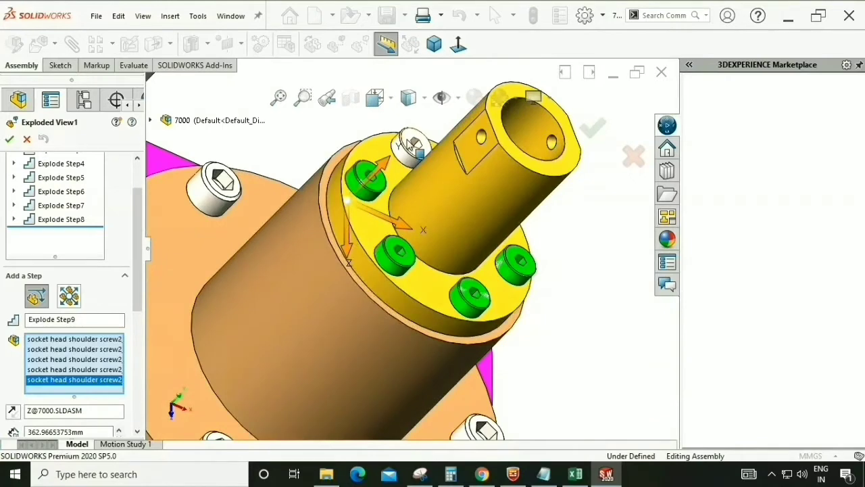
{"action": "left_click", "coordinate": [410, 145]}
{"action": "scroll", "coordinate": [410, 245], "scroll_direction": "up", "scroll_amount": 6}
{"action": "middle_click_drag", "start_coordinate": [471, 286], "coordinate": [408, 227]}
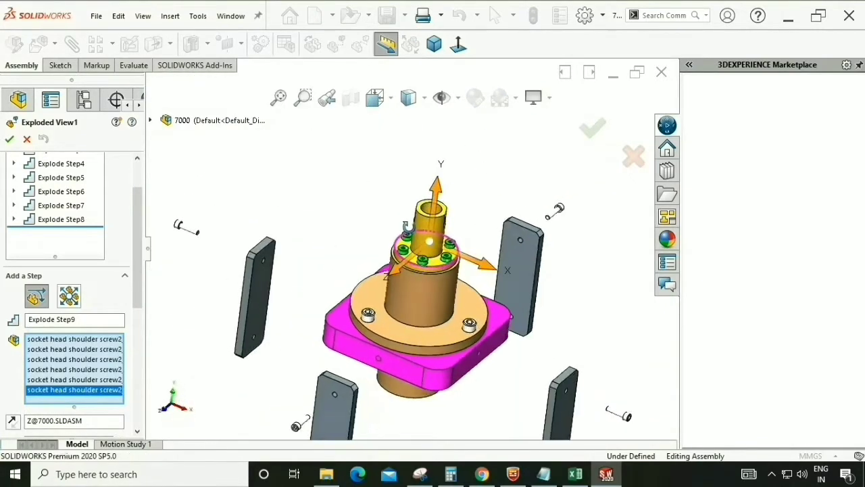
{"action": "left_click_drag", "start_coordinate": [419, 198], "coordinate": [420, 99]}
{"action": "scroll", "coordinate": [412, 250], "scroll_direction": "up", "scroll_amount": 3}
{"action": "left_click_drag", "start_coordinate": [413, 154], "coordinate": [420, 99]}
{"action": "scroll", "coordinate": [432, 386], "scroll_direction": "up", "scroll_amount": 2}
{"action": "middle_click_drag", "start_coordinate": [434, 382], "coordinate": [436, 374]}
{"action": "left_click_drag", "start_coordinate": [416, 165], "coordinate": [419, 155]}
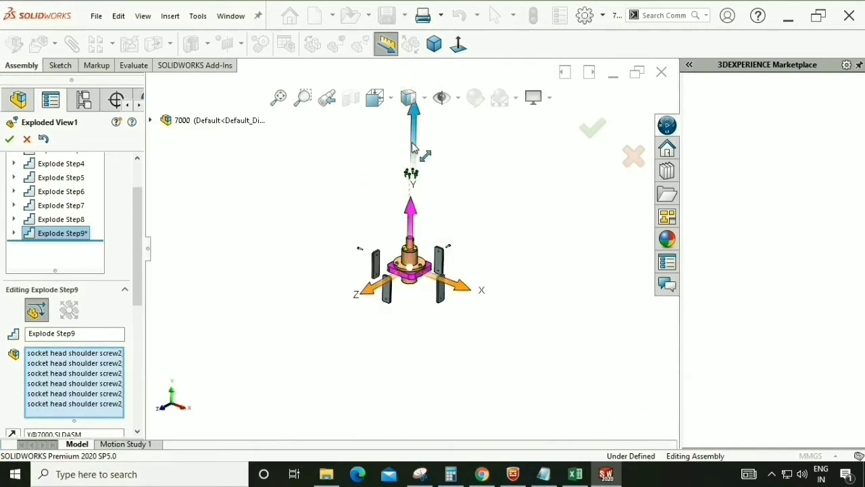
{"action": "left_click", "coordinate": [434, 44]}
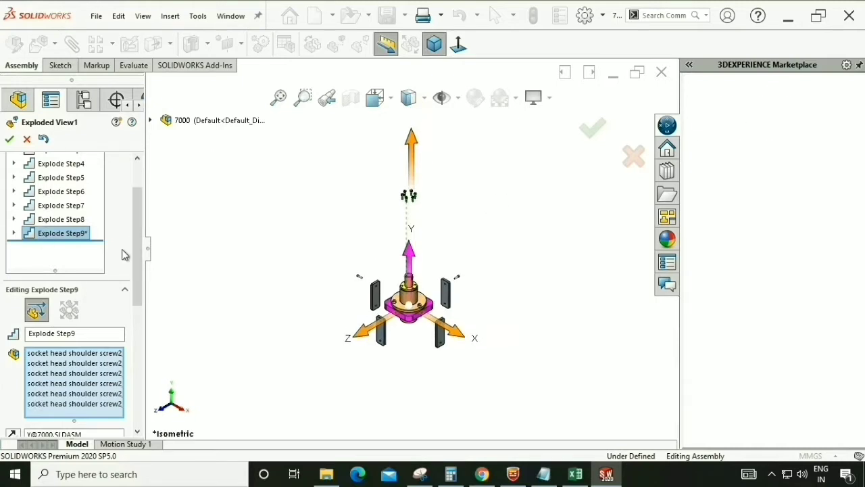
{"action": "left_click_drag", "start_coordinate": [139, 247], "coordinate": [144, 330]}
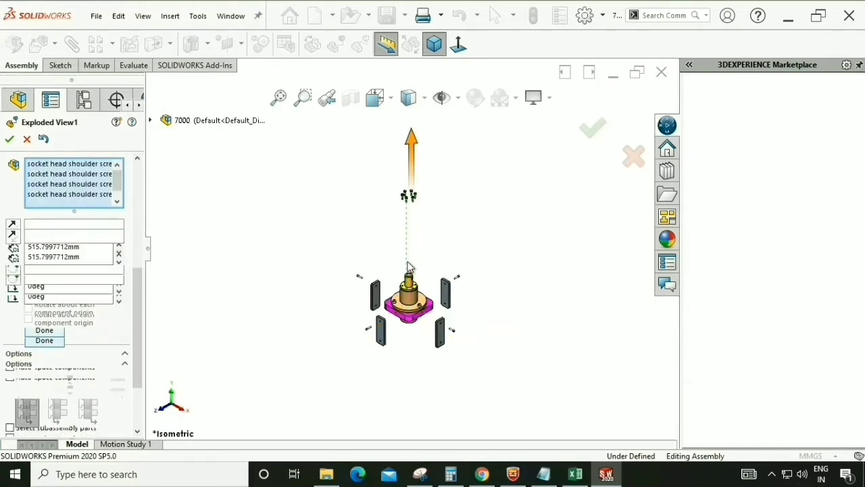
Explode the yellow flanged sleeve 60253-1 about 373 mm upward along Y and finish the explode step
{"action": "scroll", "coordinate": [412, 264], "scroll_direction": "down", "scroll_amount": 2}
{"action": "left_click", "coordinate": [411, 296]}
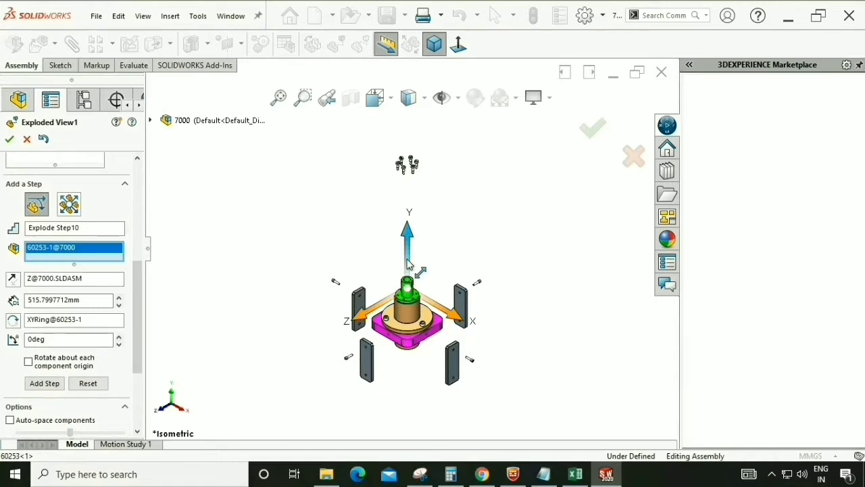
{"action": "left_click_drag", "start_coordinate": [408, 223], "coordinate": [408, 165]}
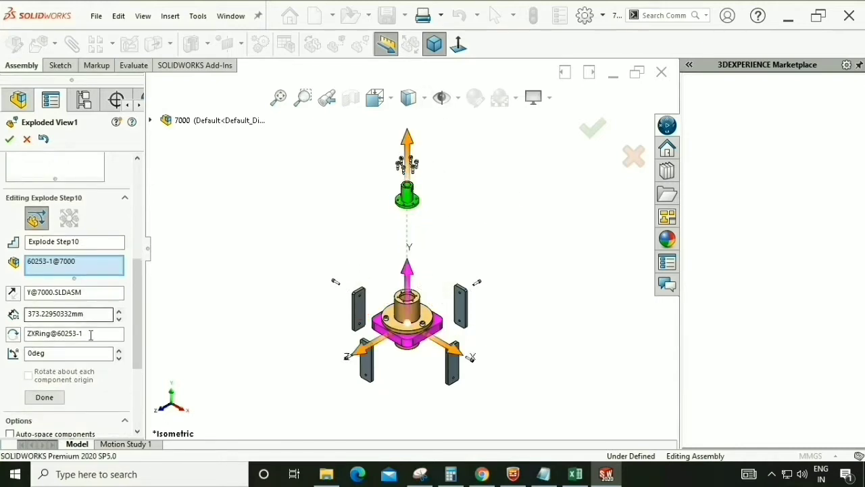
{"action": "left_click", "coordinate": [44, 397]}
Explode the three socket head cap screws on the flange of housing 7001 together about 320 mm upward along Y
{"action": "scroll", "coordinate": [255, 341], "scroll_direction": "down", "scroll_amount": 1}
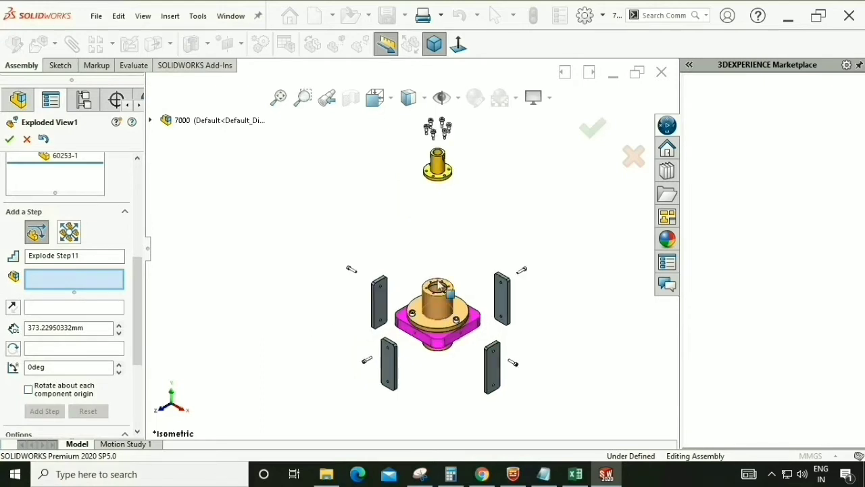
{"action": "scroll", "coordinate": [457, 284], "scroll_direction": "down", "scroll_amount": 2}
{"action": "middle_click_drag", "start_coordinate": [388, 311], "coordinate": [417, 305]}
{"action": "scroll", "coordinate": [401, 249], "scroll_direction": "up", "scroll_amount": 1}
{"action": "middle_click_drag", "start_coordinate": [401, 250], "coordinate": [381, 291]}
{"action": "scroll", "coordinate": [380, 291], "scroll_direction": "down", "scroll_amount": 8}
{"action": "scroll", "coordinate": [375, 281], "scroll_direction": "down", "scroll_amount": 2}
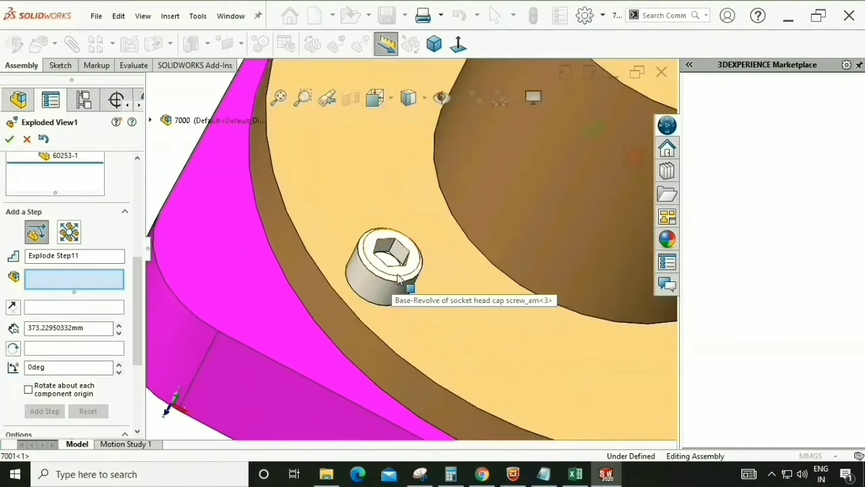
{"action": "left_click", "coordinate": [378, 283]}
{"action": "scroll", "coordinate": [372, 328], "scroll_direction": "up", "scroll_amount": 6}
{"action": "scroll", "coordinate": [521, 267], "scroll_direction": "down", "scroll_amount": 6}
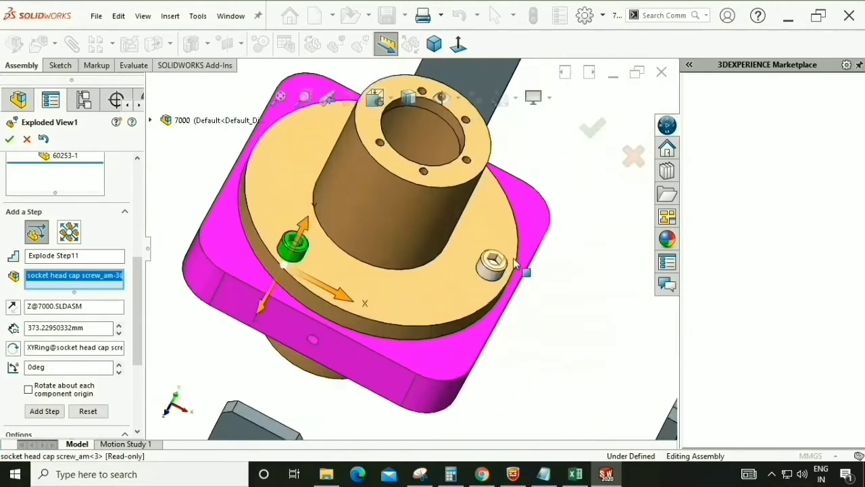
{"action": "left_click", "coordinate": [455, 274]}
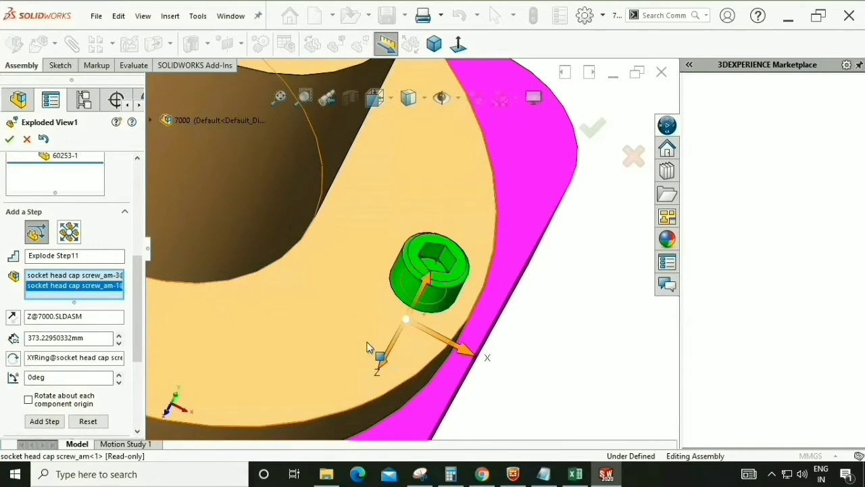
{"action": "scroll", "coordinate": [367, 348], "scroll_direction": "up", "scroll_amount": 8}
{"action": "middle_click_drag", "start_coordinate": [253, 256], "coordinate": [182, 267]}
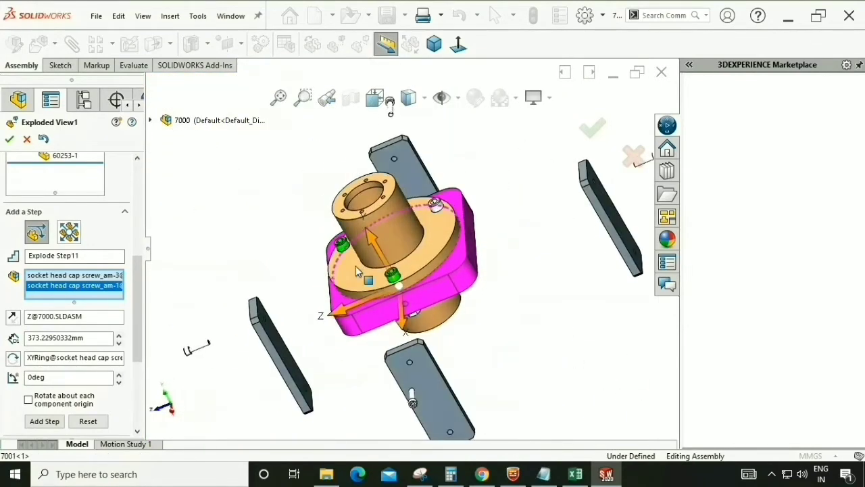
{"action": "scroll", "coordinate": [436, 154], "scroll_direction": "down", "scroll_amount": 4}
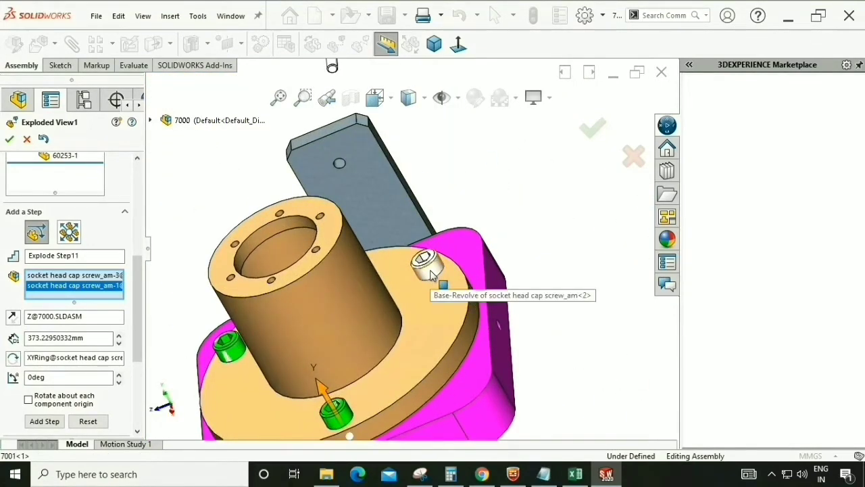
{"action": "left_click", "coordinate": [427, 265]}
{"action": "scroll", "coordinate": [477, 218], "scroll_direction": "up", "scroll_amount": 8}
{"action": "left_click", "coordinate": [440, 50]}
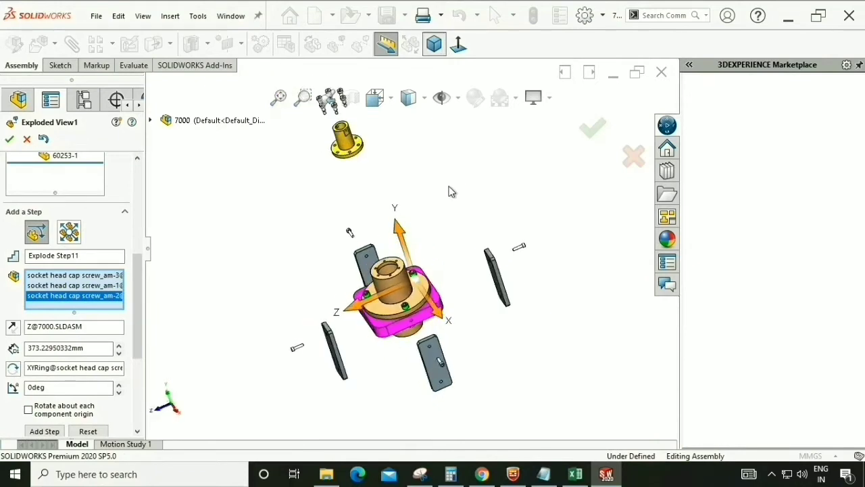
{"action": "left_click_drag", "start_coordinate": [413, 264], "coordinate": [419, 181]}
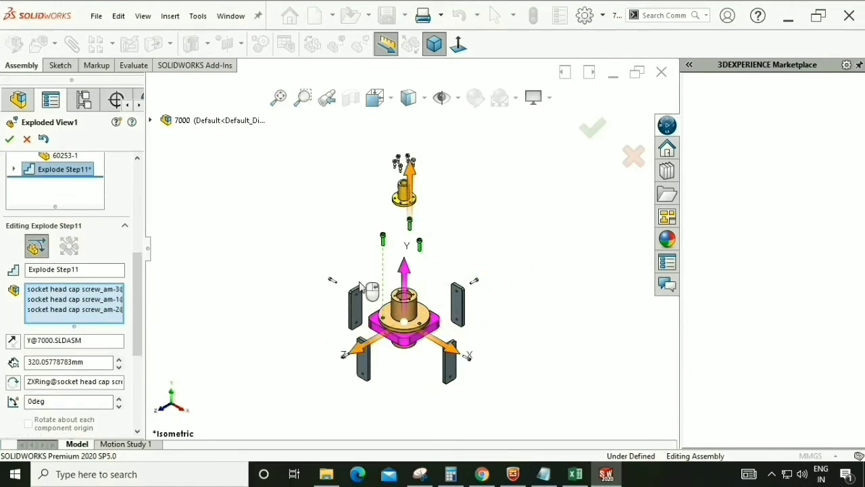
{"action": "scroll", "coordinate": [133, 318], "scroll_direction": "down", "scroll_amount": 3}
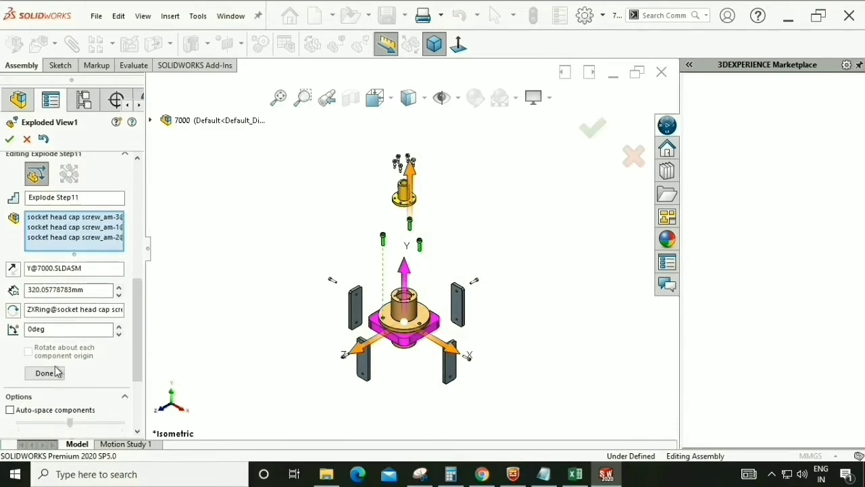
{"action": "left_click", "coordinate": [44, 373]}
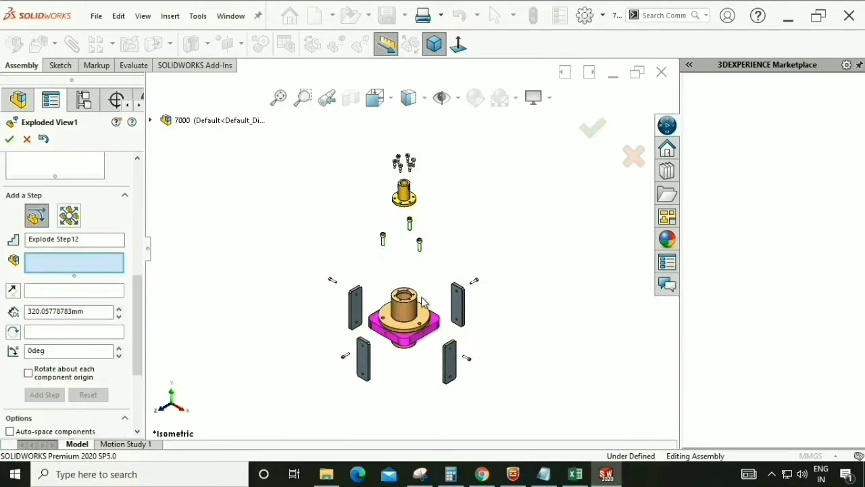
Explode the brown flanged housing 7001-1 about 267 mm upward along Y and finish the explode step
{"action": "left_click", "coordinate": [392, 317]}
{"action": "left_click_drag", "start_coordinate": [397, 283], "coordinate": [393, 207]}
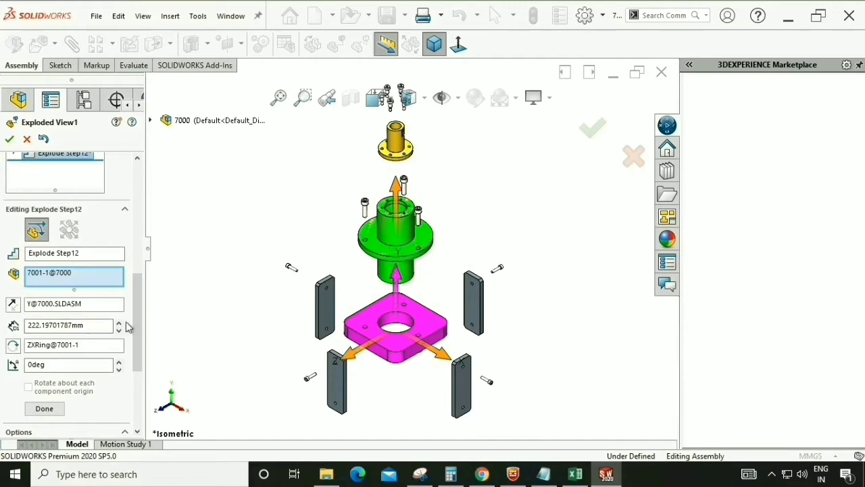
{"action": "left_click_drag", "start_coordinate": [393, 193], "coordinate": [392, 179]}
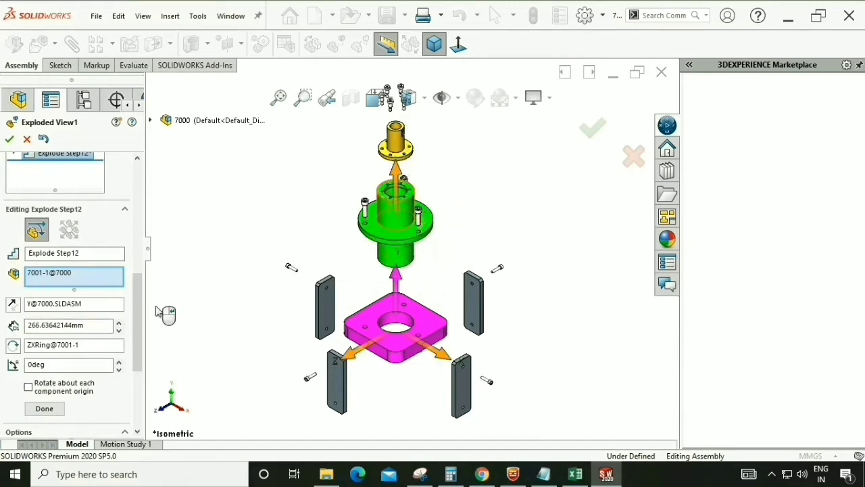
{"action": "left_click", "coordinate": [54, 409]}
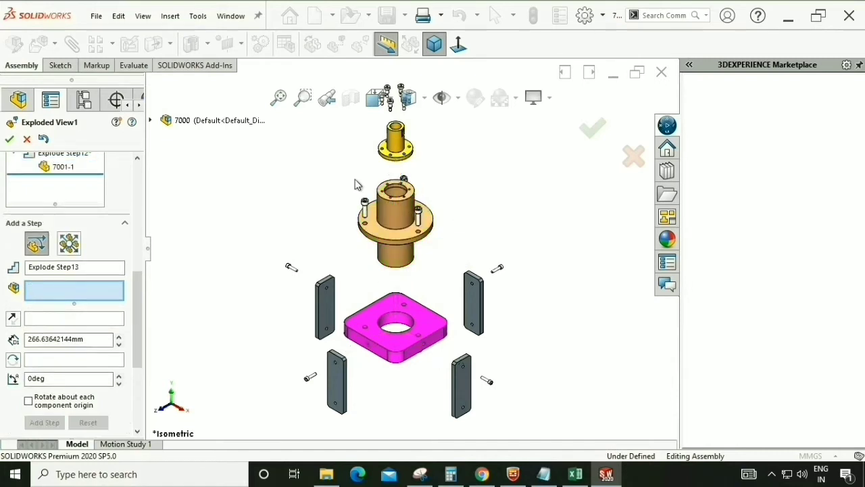
Collapse the component lists of Explode Step9 to Explode Step12 in the list of existing explode steps
{"action": "scroll", "coordinate": [386, 230], "scroll_direction": "up", "scroll_amount": 2}
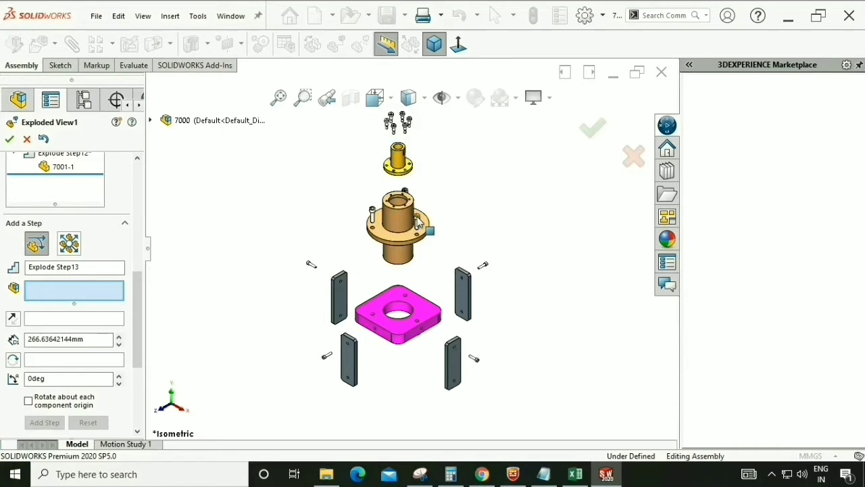
{"action": "left_click_drag", "start_coordinate": [137, 304], "coordinate": [123, 230]}
{"action": "left_click", "coordinate": [13, 242]}
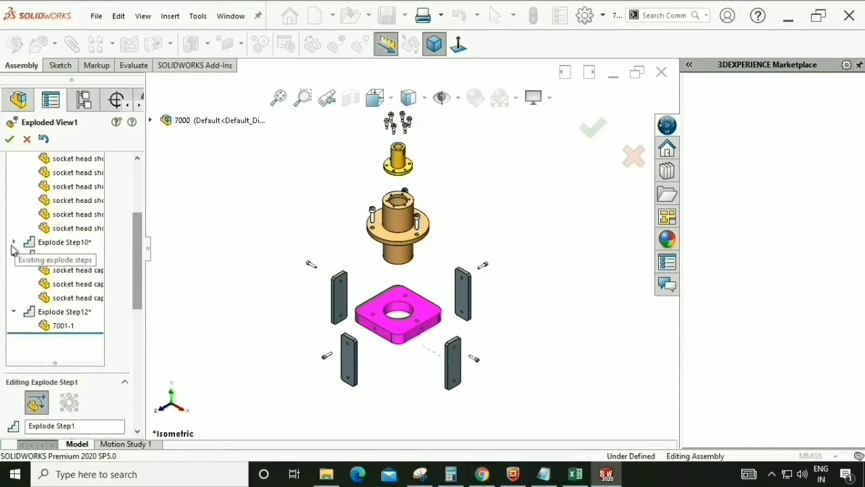
{"action": "left_click", "coordinate": [14, 255]}
{"action": "left_click", "coordinate": [14, 270]}
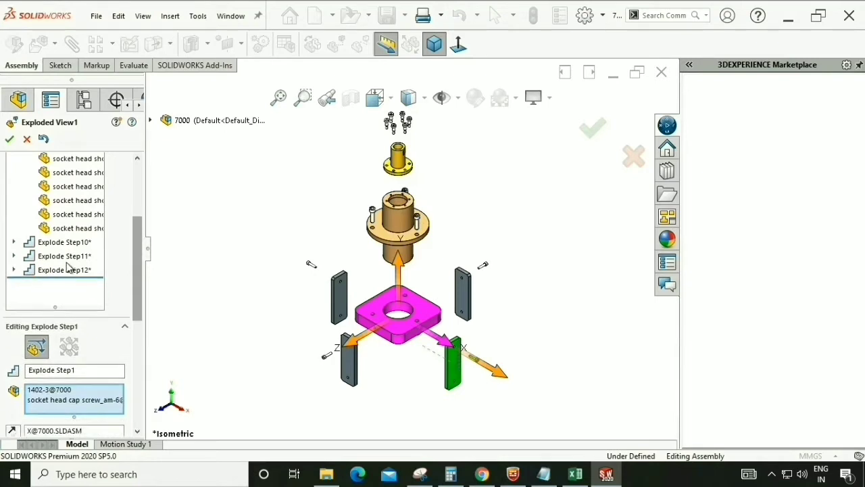
{"action": "left_click_drag", "start_coordinate": [137, 243], "coordinate": [137, 197]}
{"action": "left_click", "coordinate": [14, 239]}
Edit Explode Step9 to move the six socket head shoulder screws further upward along Y
{"action": "left_click", "coordinate": [79, 240]}
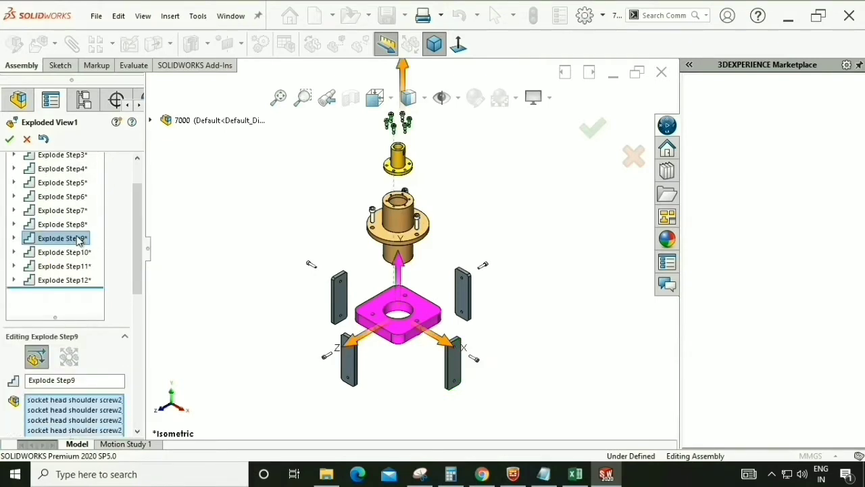
{"action": "scroll", "coordinate": [304, 346], "scroll_direction": "up", "scroll_amount": 2}
{"action": "left_click_drag", "start_coordinate": [405, 142], "coordinate": [404, 123]}
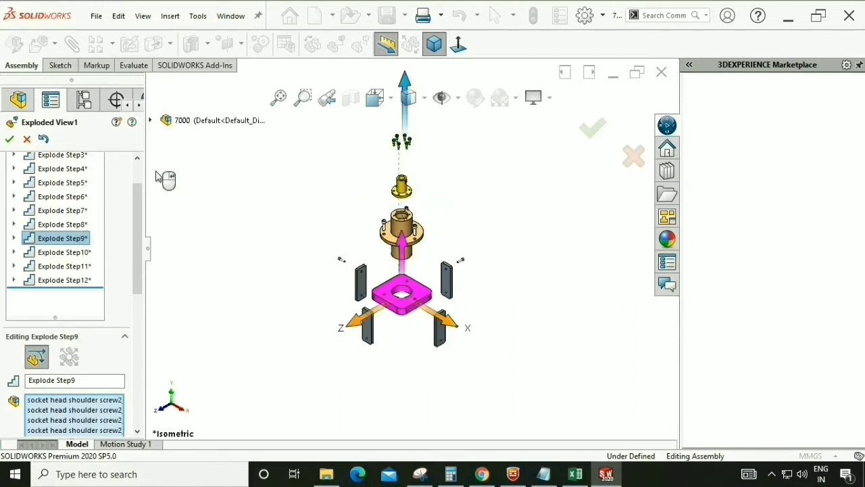
Edit Explode Step10 to move the yellow flanged sleeve 60253-1 further upward along Y
{"action": "left_click", "coordinate": [65, 251]}
{"action": "left_click", "coordinate": [410, 181]}
{"action": "left_click_drag", "start_coordinate": [403, 162], "coordinate": [404, 149]}
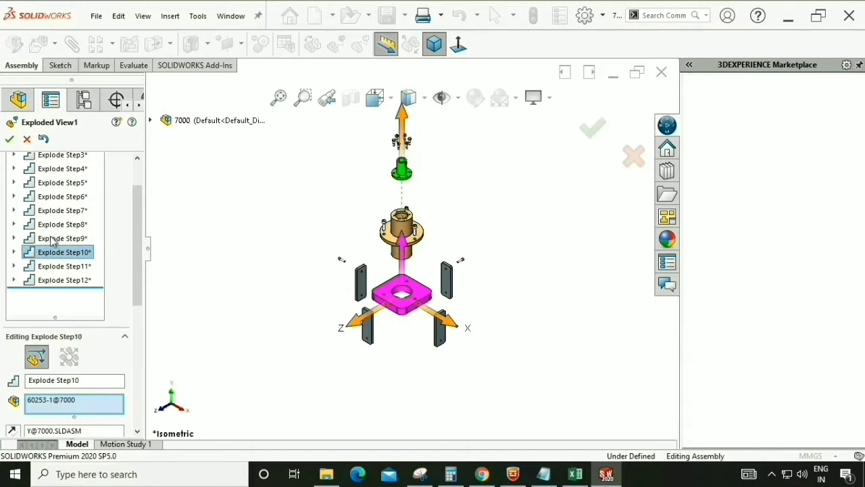
Edit Explode Step11 to raise the three socket head cap screws along Y clear above the brown housing
{"action": "left_click", "coordinate": [64, 266]}
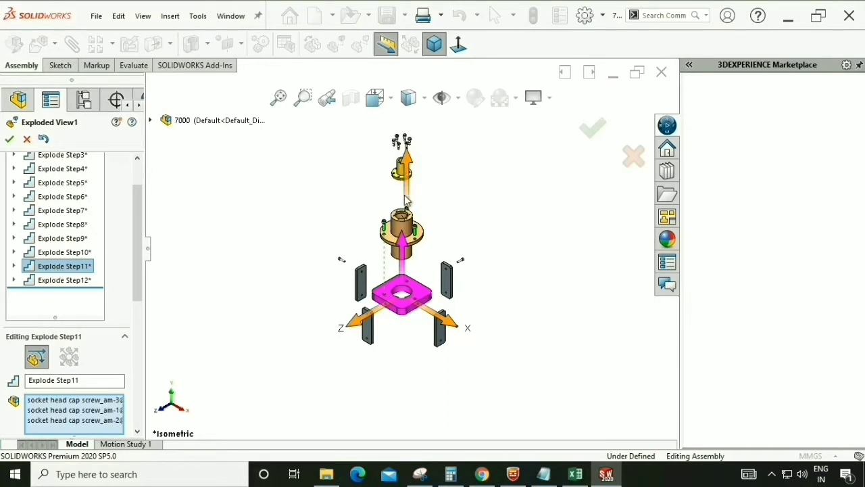
{"action": "left_click_drag", "start_coordinate": [408, 184], "coordinate": [410, 172]}
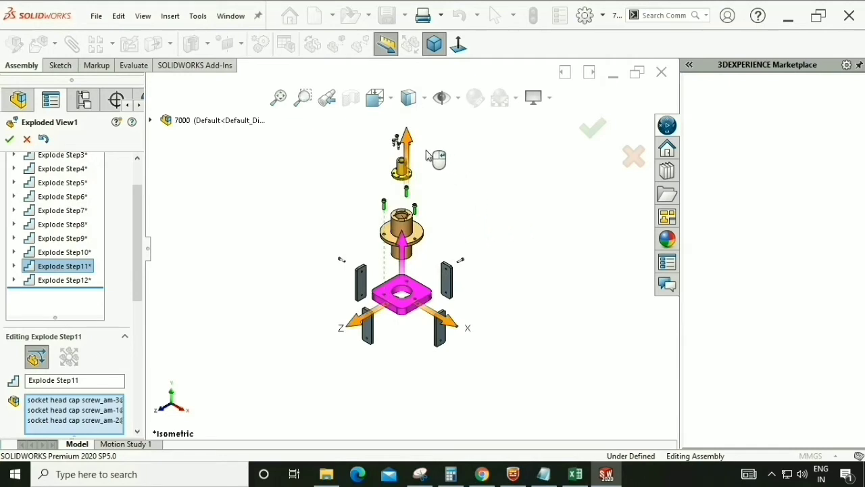
{"action": "left_click_drag", "start_coordinate": [407, 142], "coordinate": [409, 139]}
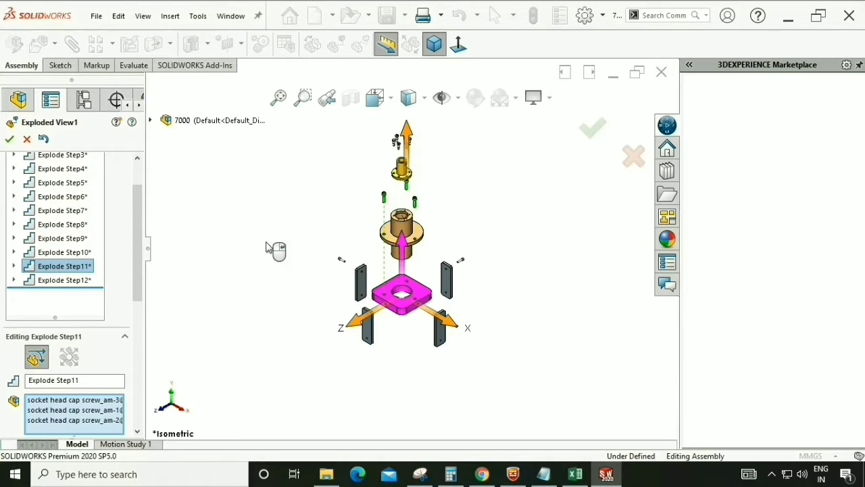
Reopen Explode Step10 and raise the yellow sleeve slightly more along Y, clear of the three cap screws
{"action": "left_click", "coordinate": [75, 253]}
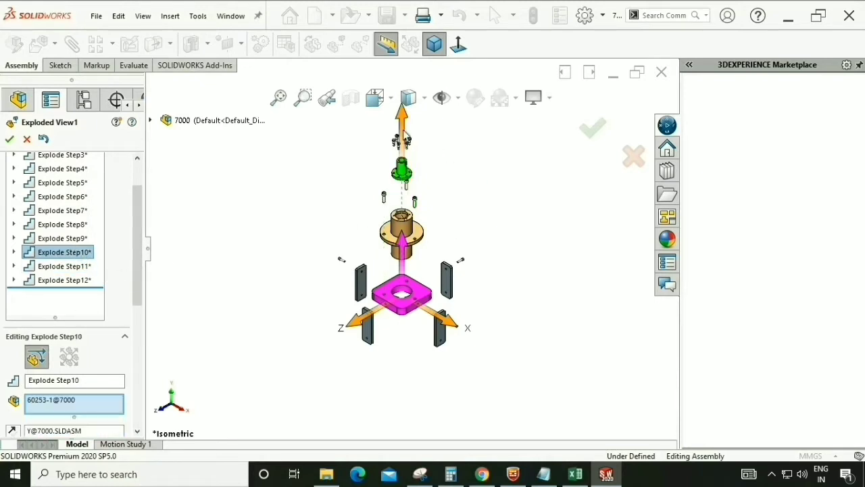
{"action": "scroll", "coordinate": [409, 138], "scroll_direction": "down", "scroll_amount": 2}
{"action": "scroll", "coordinate": [419, 155], "scroll_direction": "down", "scroll_amount": 2}
{"action": "left_click_drag", "start_coordinate": [398, 190], "coordinate": [404, 178]}
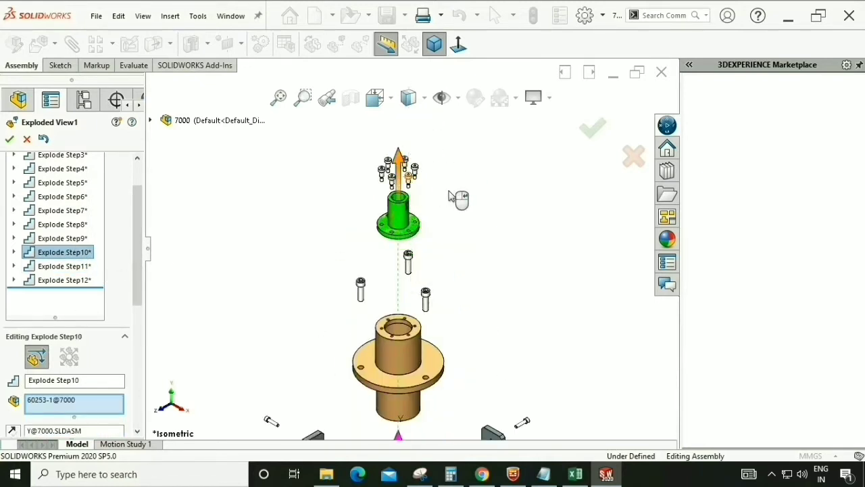
Raise the shoulder screws of Explode Step9 to about 655 mm along Y, finish the step and accept the exploded view
{"action": "left_click", "coordinate": [67, 238]}
{"action": "left_click_drag", "start_coordinate": [409, 139], "coordinate": [406, 129]}
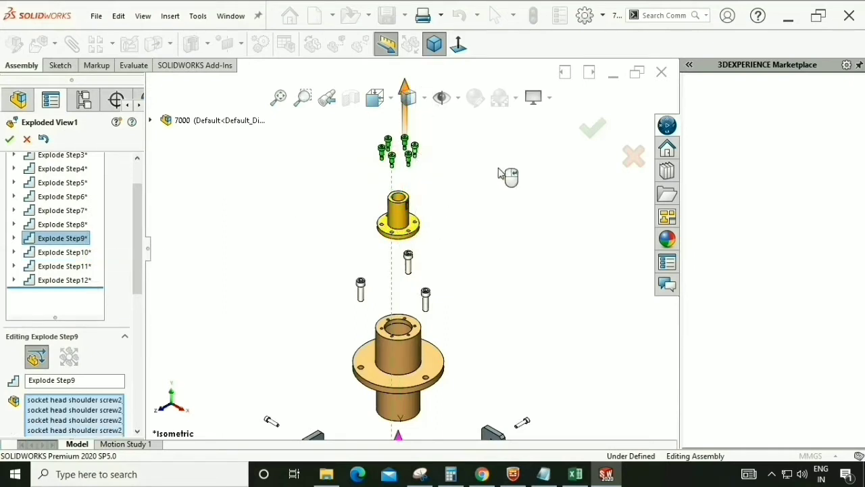
{"action": "key", "text": "f"}
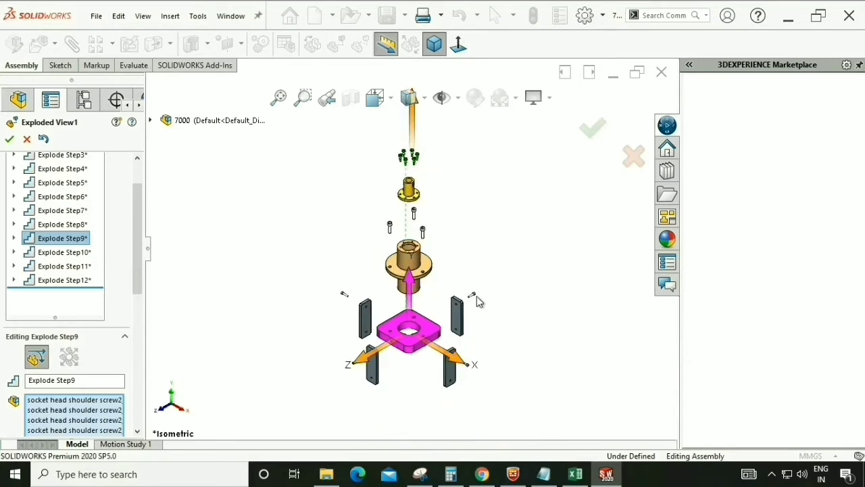
{"action": "left_click_drag", "start_coordinate": [142, 242], "coordinate": [134, 324]}
{"action": "left_click", "coordinate": [45, 379]}
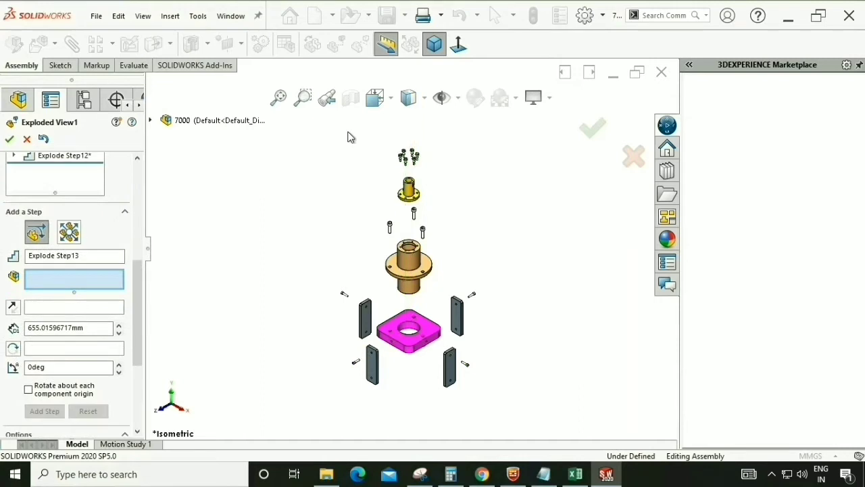
{"action": "left_click", "coordinate": [10, 139]}
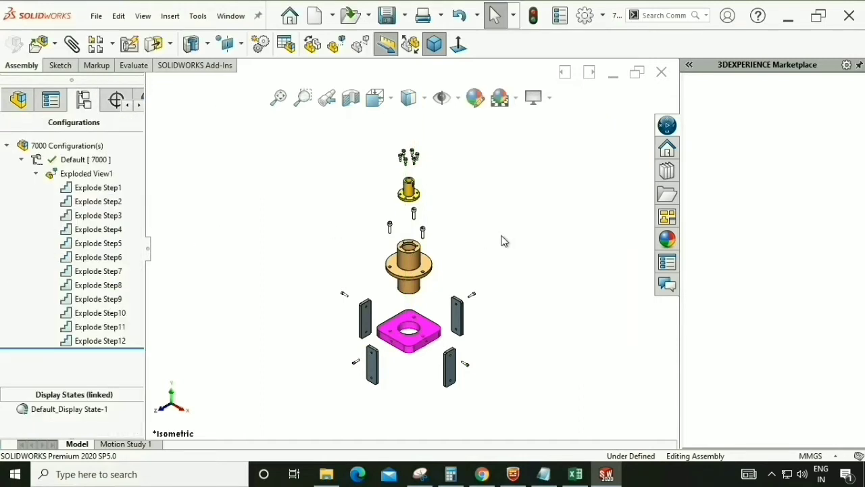
{"action": "middle_click_drag", "start_coordinate": [403, 273], "coordinate": [431, 206]}
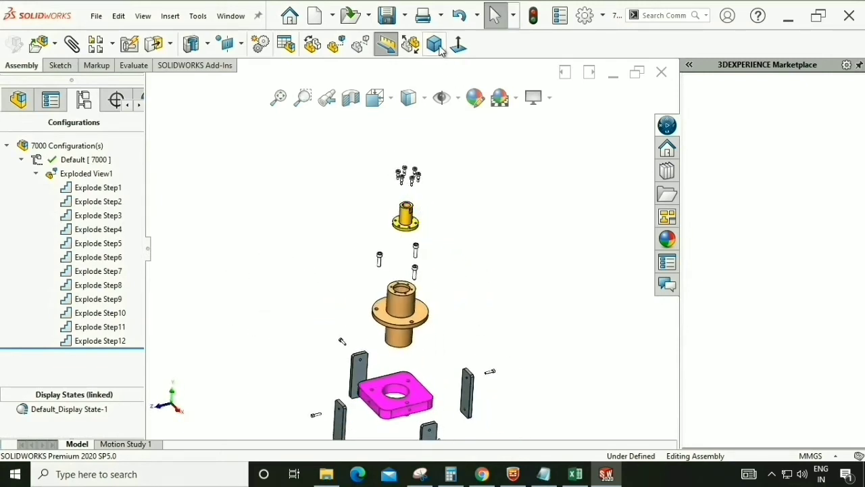
{"action": "left_click", "coordinate": [439, 49]}
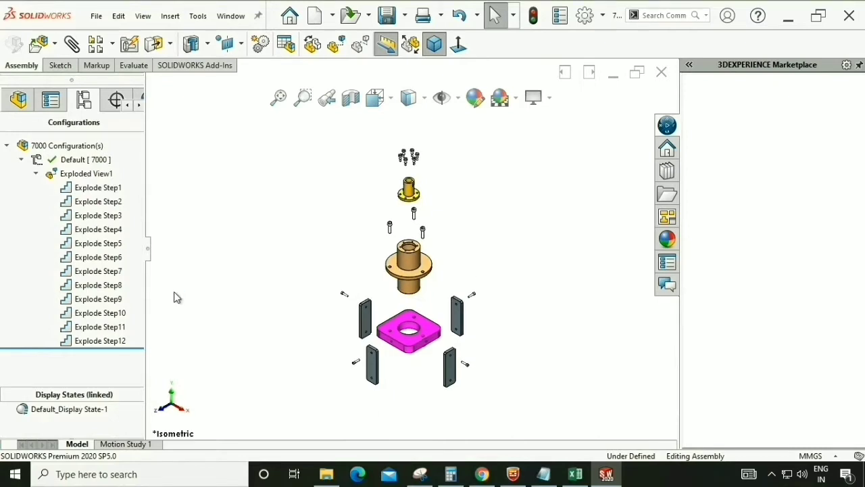
{"action": "left_click", "coordinate": [93, 191]}
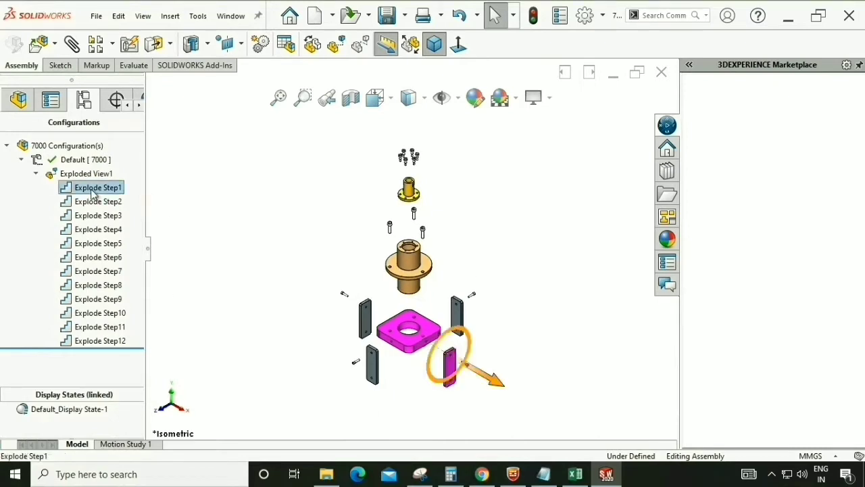
{"action": "right_click", "coordinate": [93, 193]}
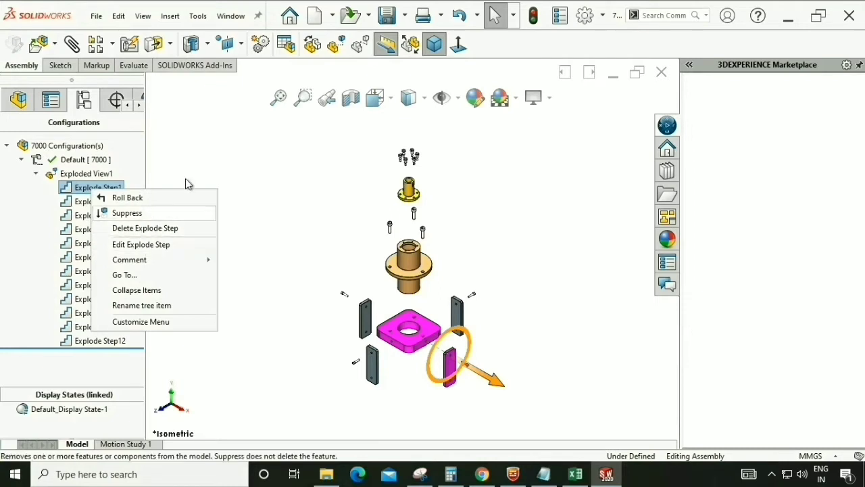
{"action": "left_click", "coordinate": [338, 195]}
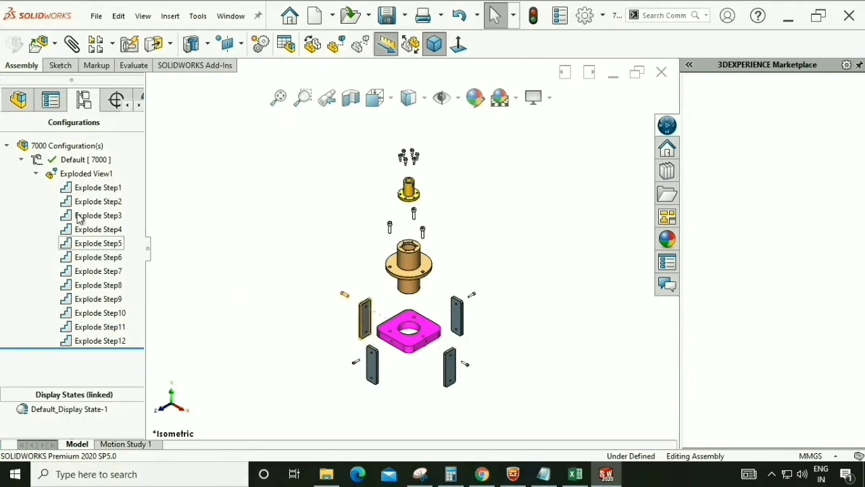
Collapse Exploded View1 of the Default configuration to reassemble the model
{"action": "right_click", "coordinate": [74, 173]}
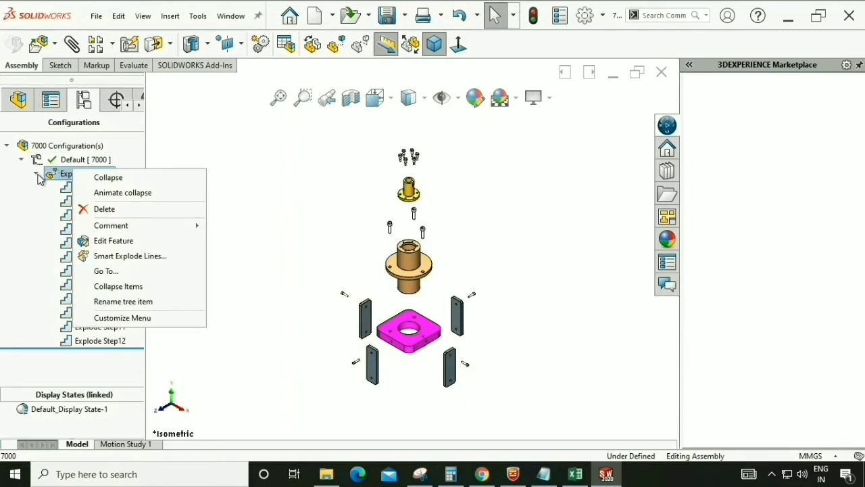
{"action": "left_click", "coordinate": [108, 177]}
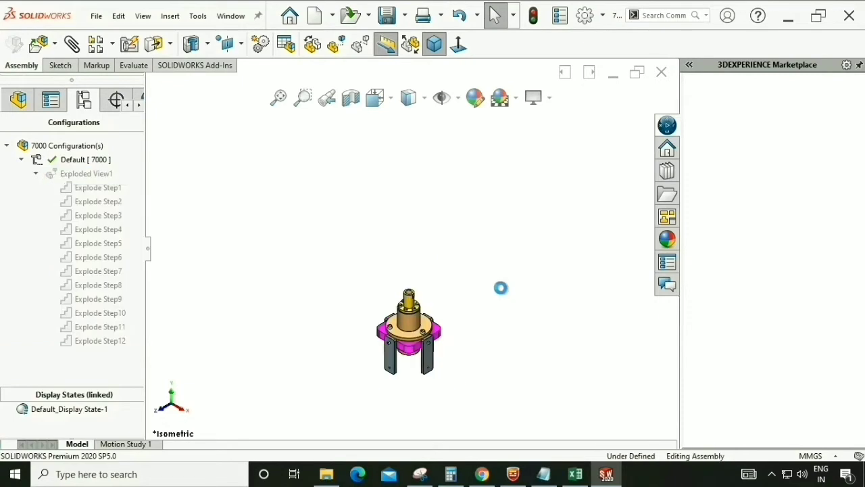
Explode the assembly with Exploded View1 and play its animated collapse in isometric view
{"action": "double_click", "coordinate": [54, 174]}
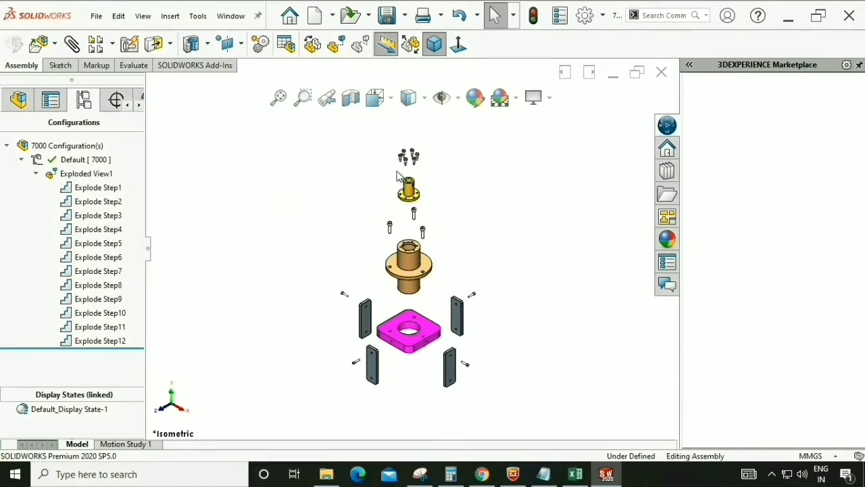
{"action": "left_click", "coordinate": [95, 178]}
{"action": "right_click", "coordinate": [95, 178]}
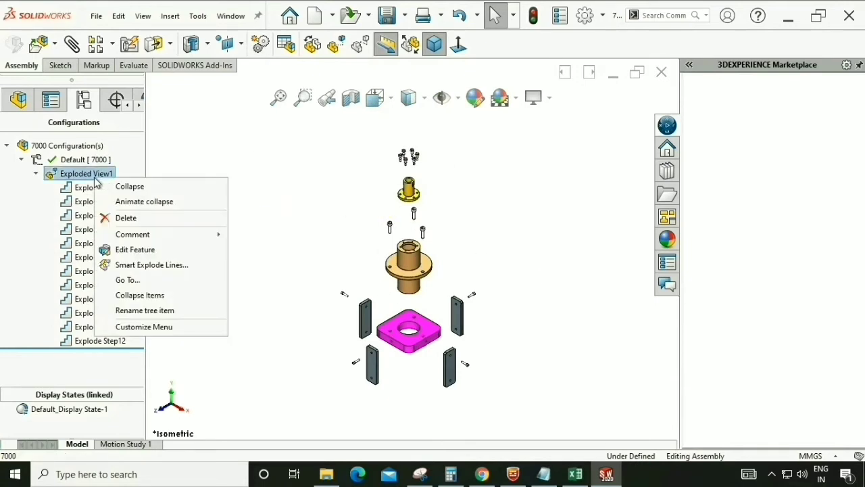
{"action": "left_click", "coordinate": [122, 201]}
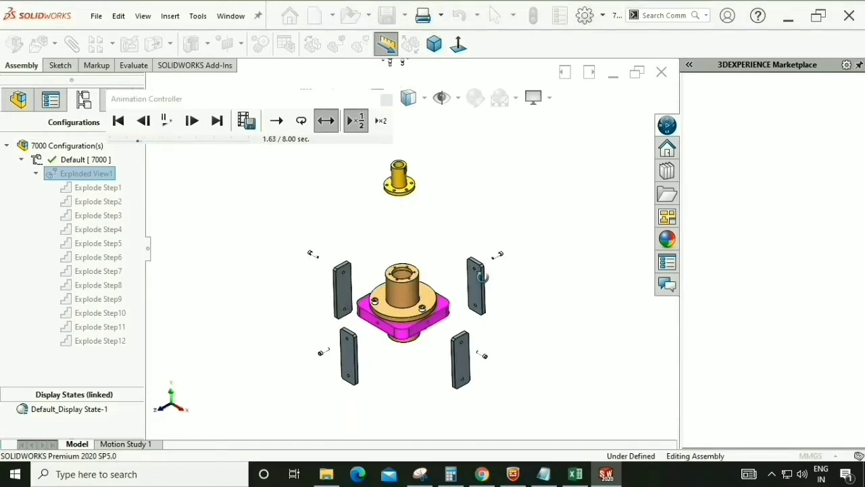
{"action": "left_click", "coordinate": [439, 49]}
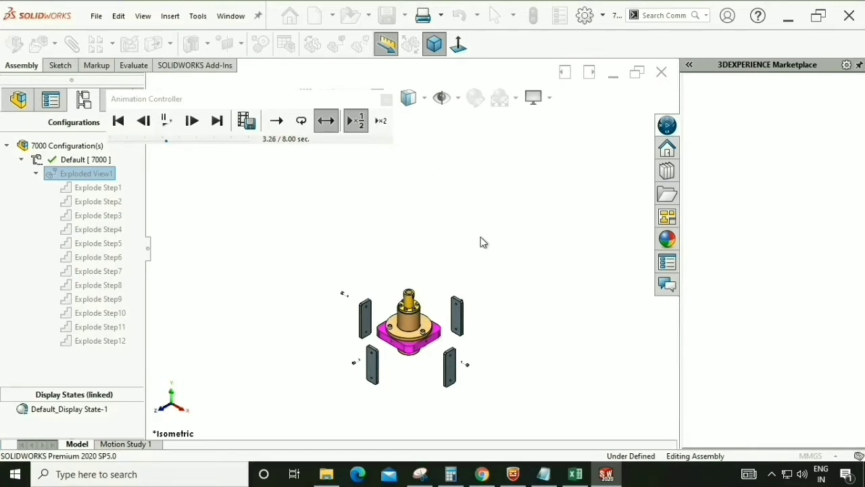
Try the loop, normal and fast playback modes of the collapse animation and settle on looped slow play
{"action": "left_click", "coordinate": [302, 122]}
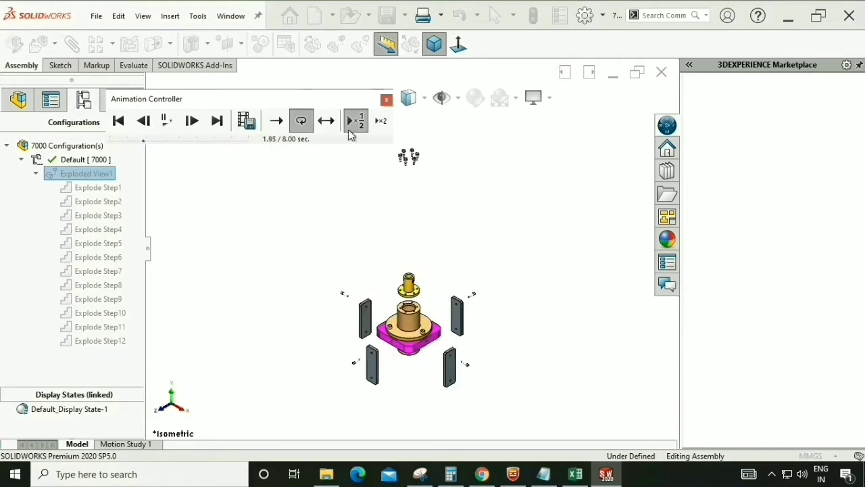
{"action": "left_click", "coordinate": [278, 122]}
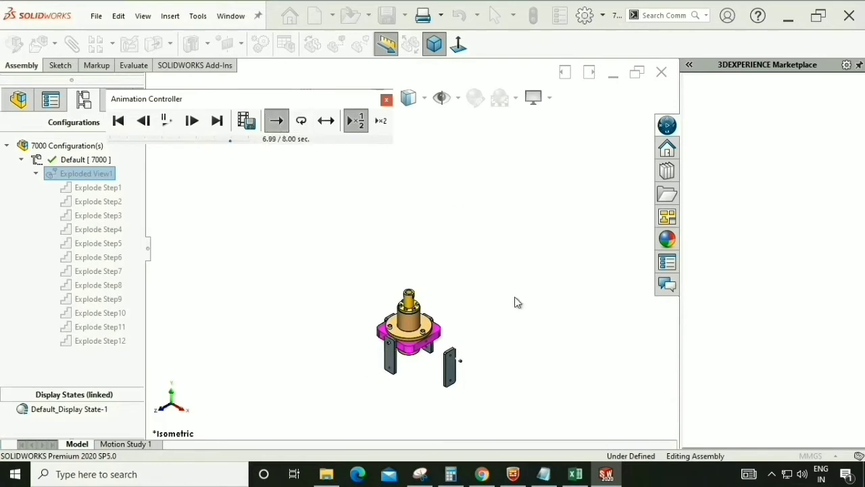
{"action": "left_click", "coordinate": [381, 120]}
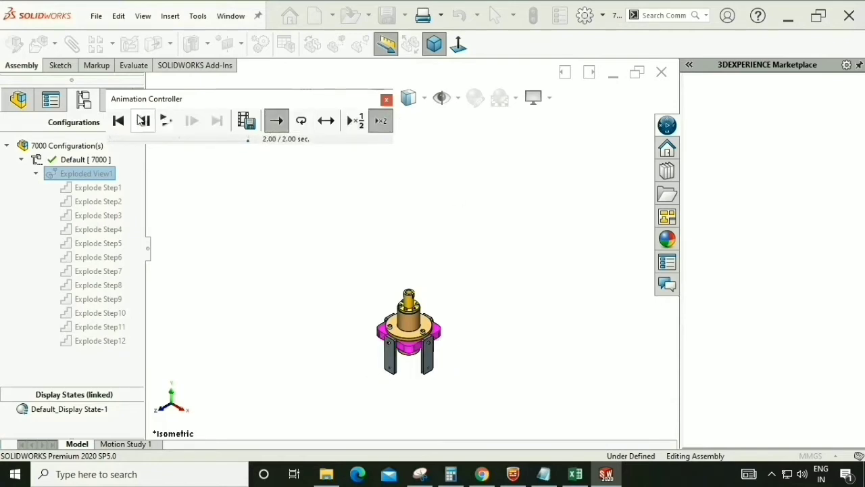
{"action": "left_click", "coordinate": [165, 121]}
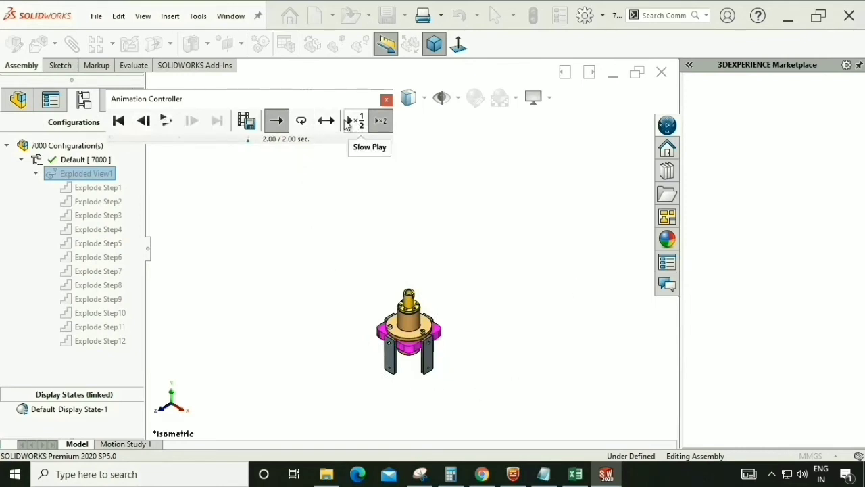
{"action": "left_click", "coordinate": [303, 121]}
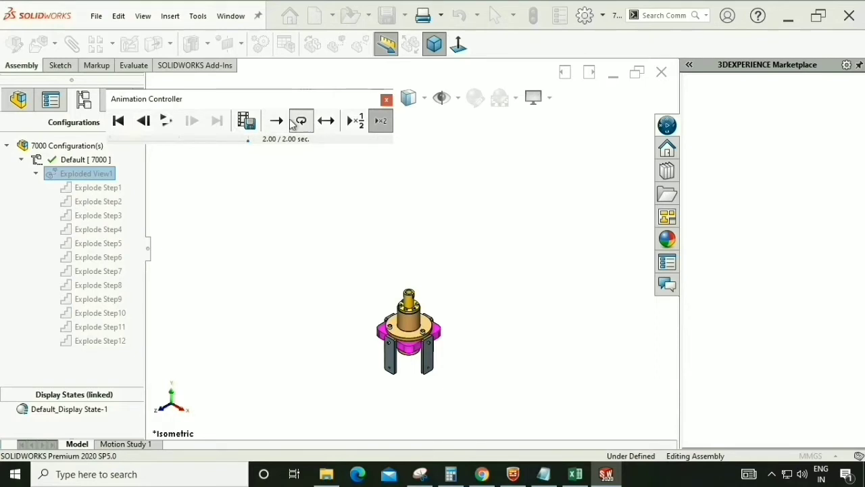
{"action": "left_click", "coordinate": [166, 120]}
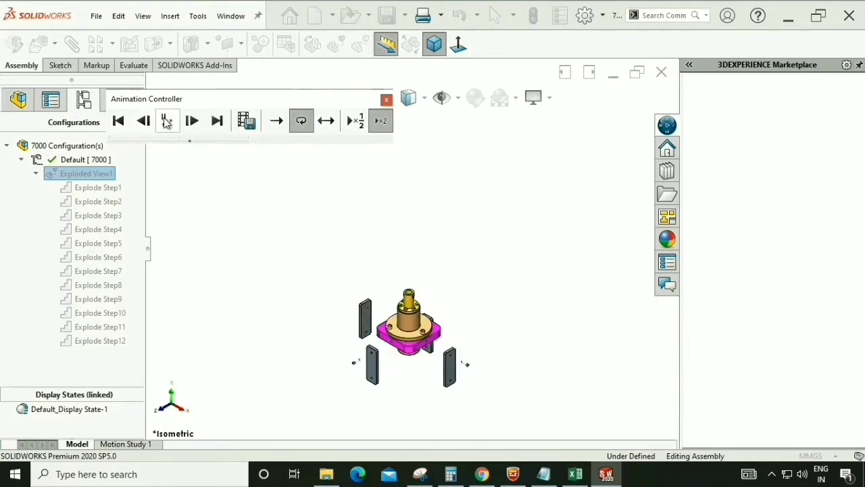
{"action": "left_click", "coordinate": [357, 123]}
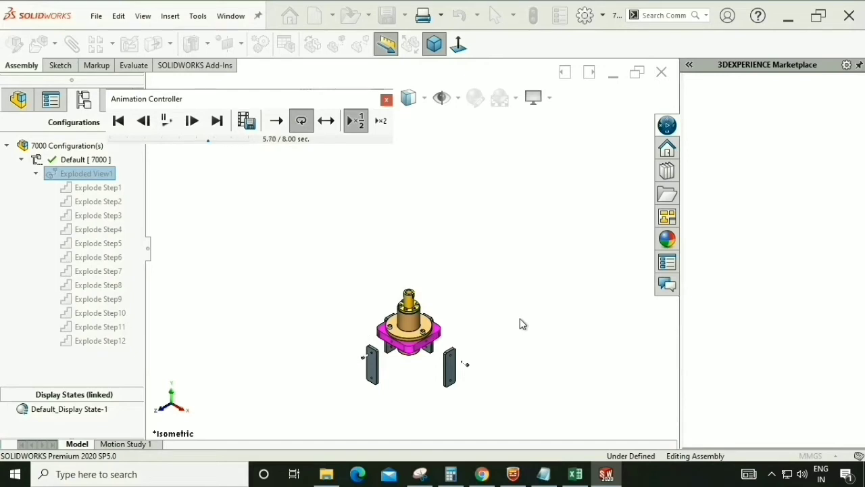
Save the collapse animation in isometric view as an MP4 video file named 7000 in the RENAMING folder
{"action": "middle_click_drag", "start_coordinate": [512, 311], "coordinate": [492, 334]}
{"action": "scroll", "coordinate": [430, 322], "scroll_direction": "down", "scroll_amount": 1}
{"action": "scroll", "coordinate": [431, 327], "scroll_direction": "down", "scroll_amount": 6}
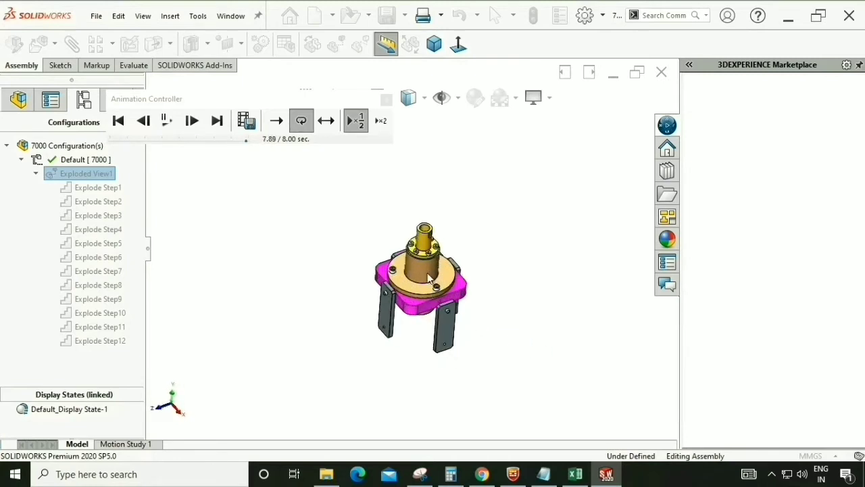
{"action": "middle_click_drag", "start_coordinate": [420, 290], "coordinate": [451, 258]}
{"action": "left_click", "coordinate": [434, 44]}
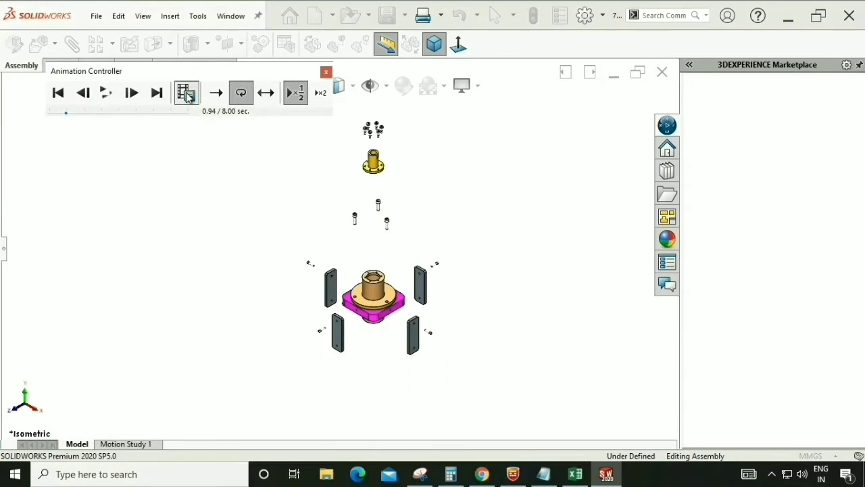
{"action": "left_click", "coordinate": [187, 94]}
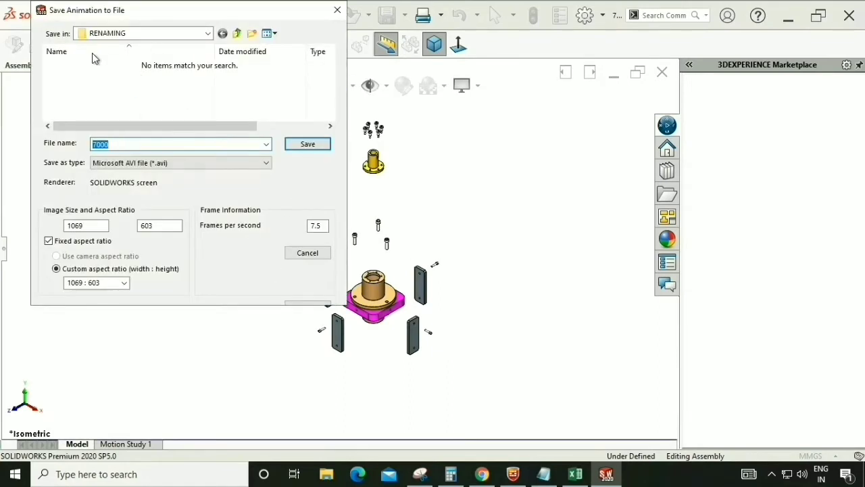
{"action": "left_click_drag", "start_coordinate": [170, 14], "coordinate": [217, 74]}
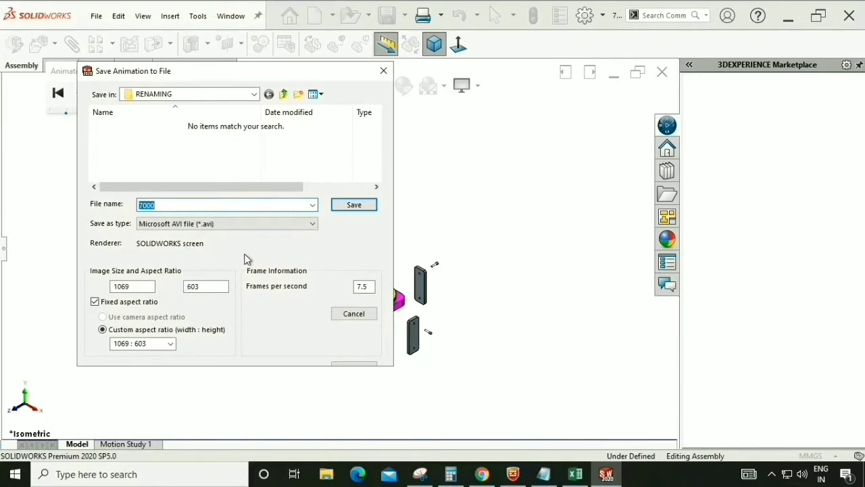
{"action": "left_click", "coordinate": [287, 224]}
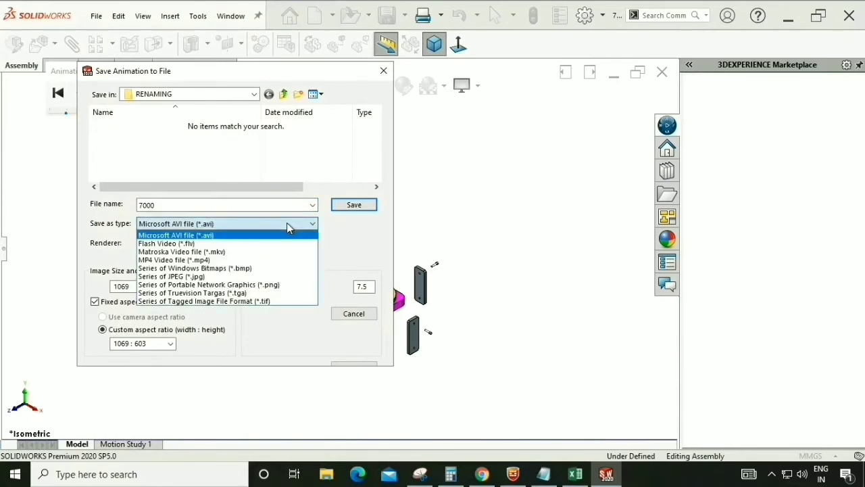
{"action": "left_click", "coordinate": [202, 260]}
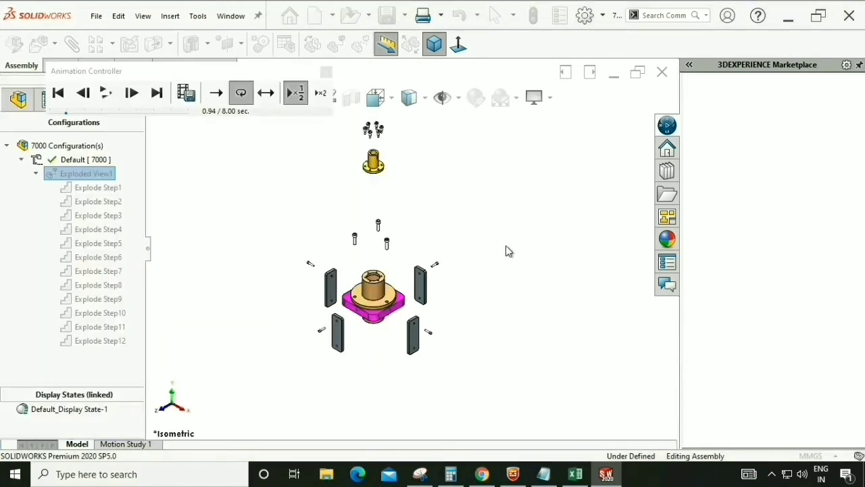
Switch to File Explorer, play the saved 7000 video from the RENAMING folder in an enlarged player window, and close it
{"action": "left_click", "coordinate": [327, 475]}
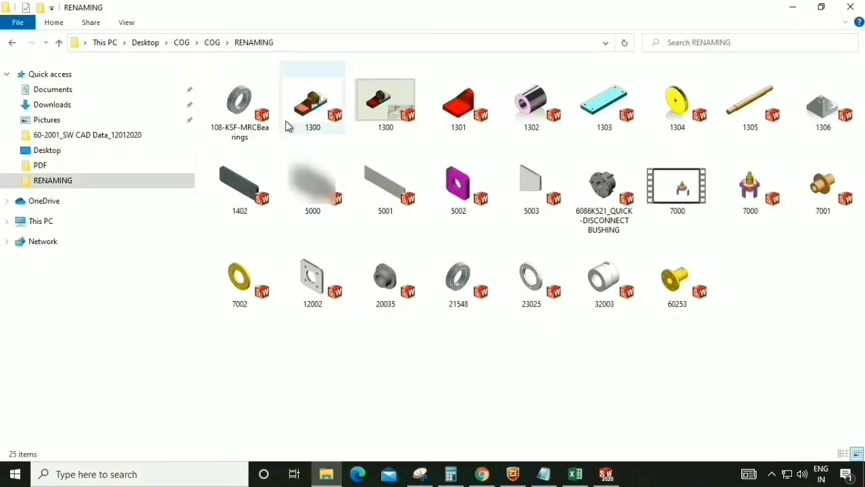
{"action": "left_click", "coordinate": [678, 184]}
{"action": "left_click", "coordinate": [761, 320]}
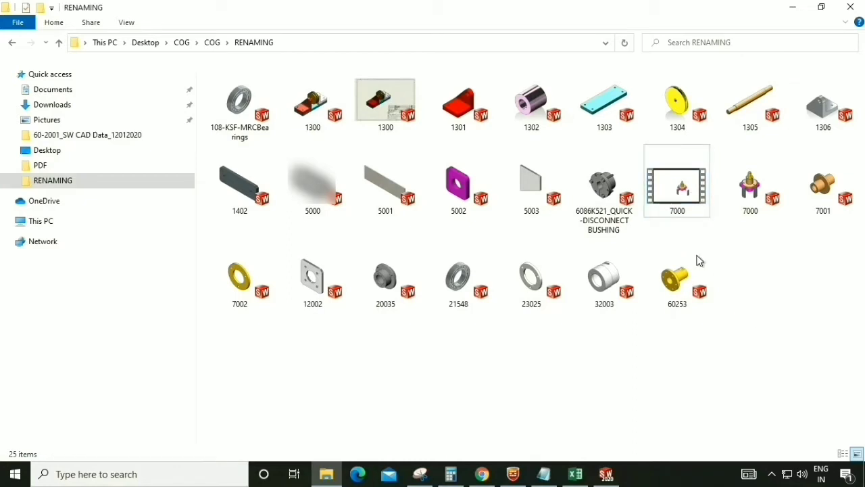
{"action": "double_click", "coordinate": [678, 186]}
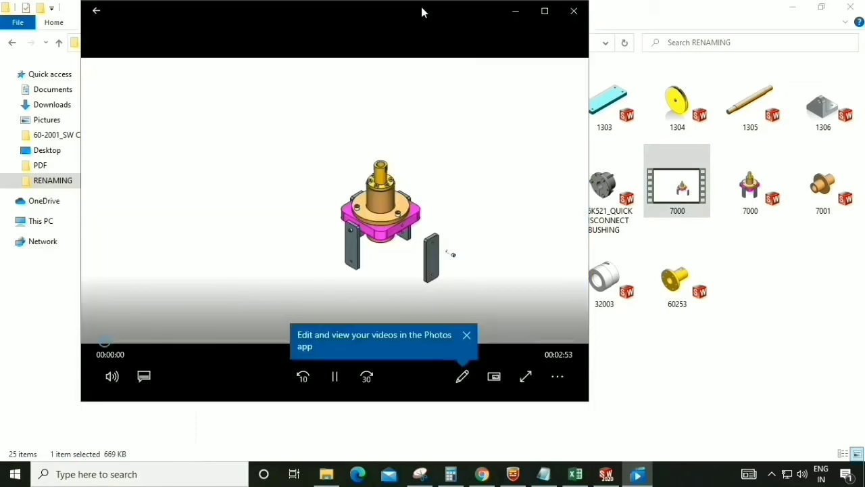
{"action": "left_click_drag", "start_coordinate": [422, 15], "coordinate": [394, 37]}
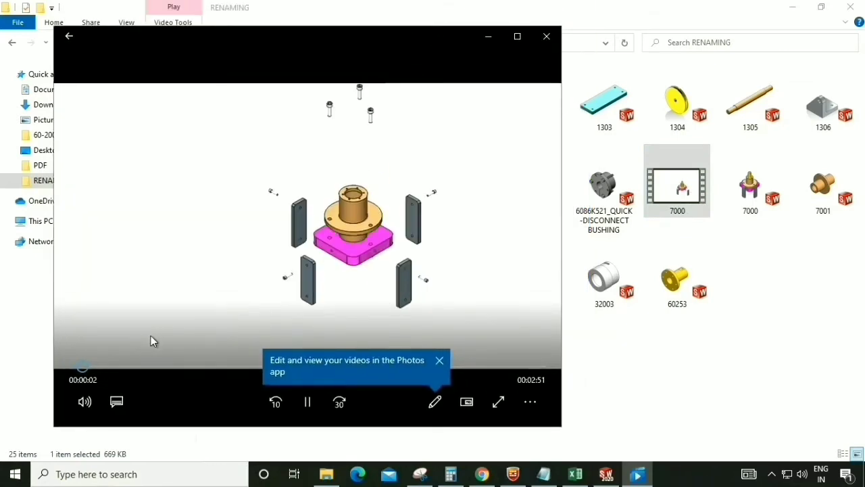
{"action": "left_click_drag", "start_coordinate": [559, 434], "coordinate": [750, 431]}
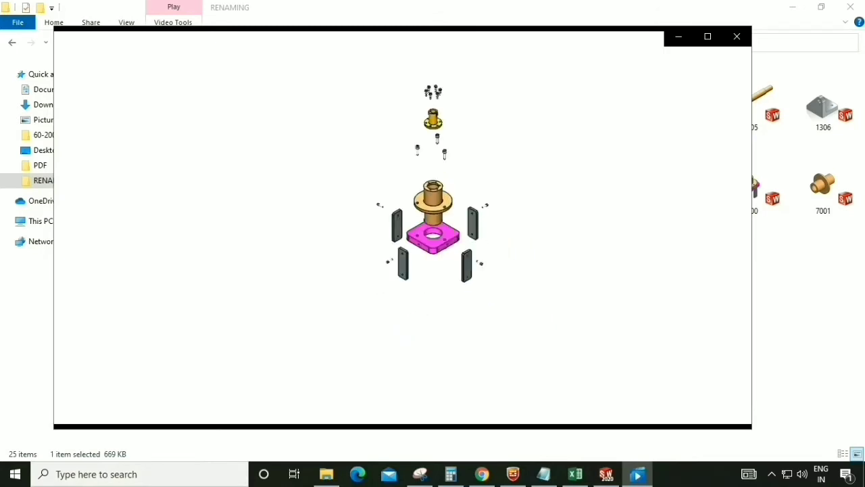
{"action": "mouse_move", "coordinate": [604, 176]}
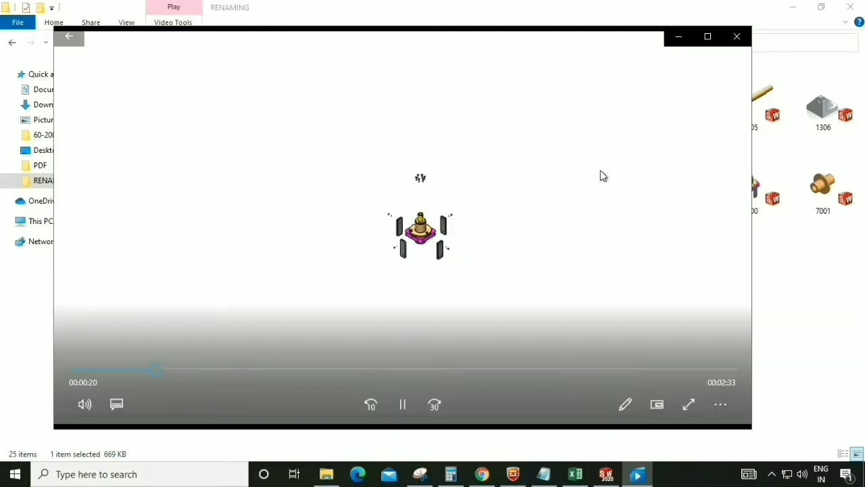
{"action": "left_click", "coordinate": [737, 36]}
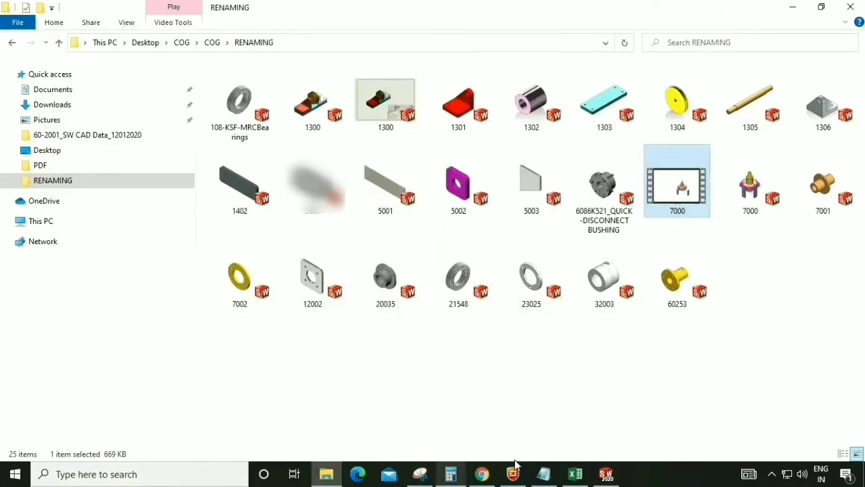
Return to SOLIDWORKS, close the animation playback and explode the assembly again with Exploded View1
{"action": "left_click", "coordinate": [606, 475]}
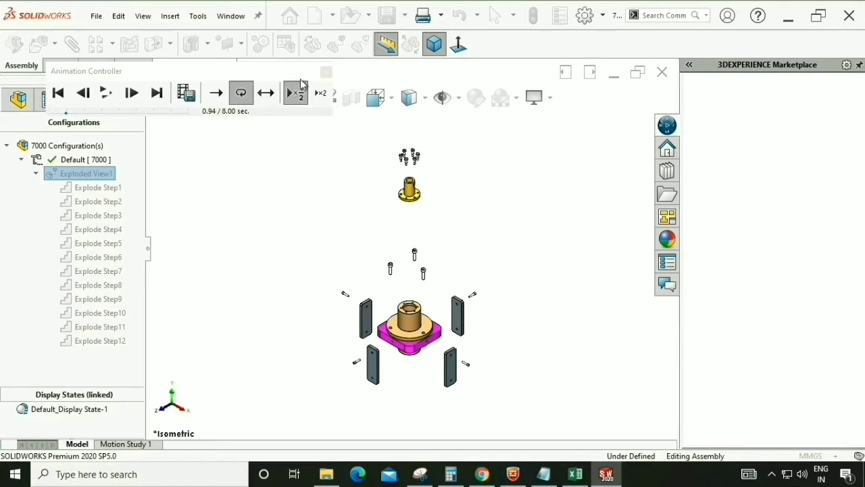
{"action": "left_click", "coordinate": [326, 72]}
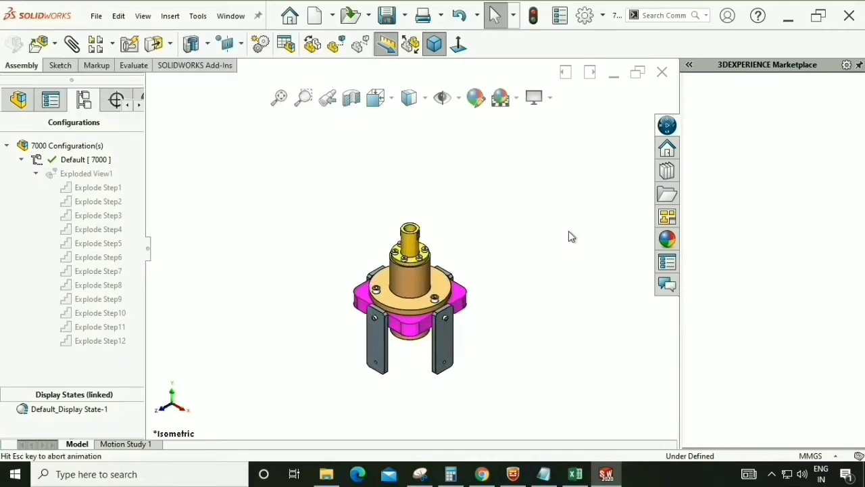
{"action": "left_click", "coordinate": [82, 174]}
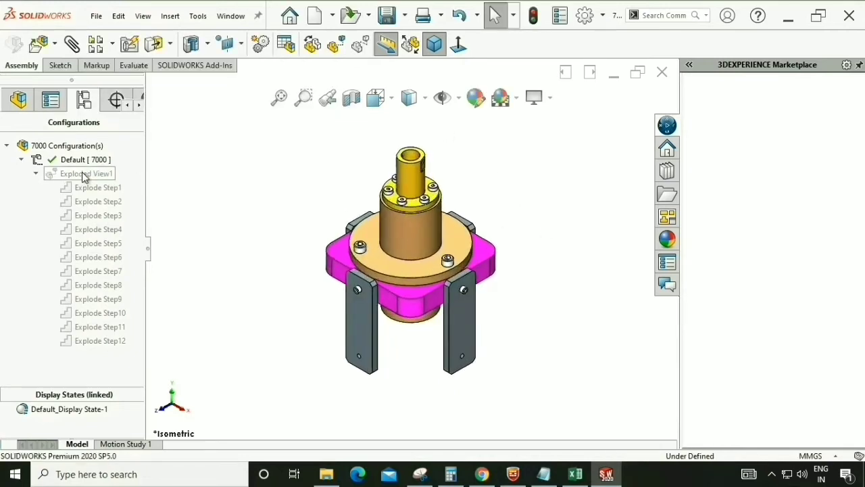
{"action": "left_click", "coordinate": [245, 224]}
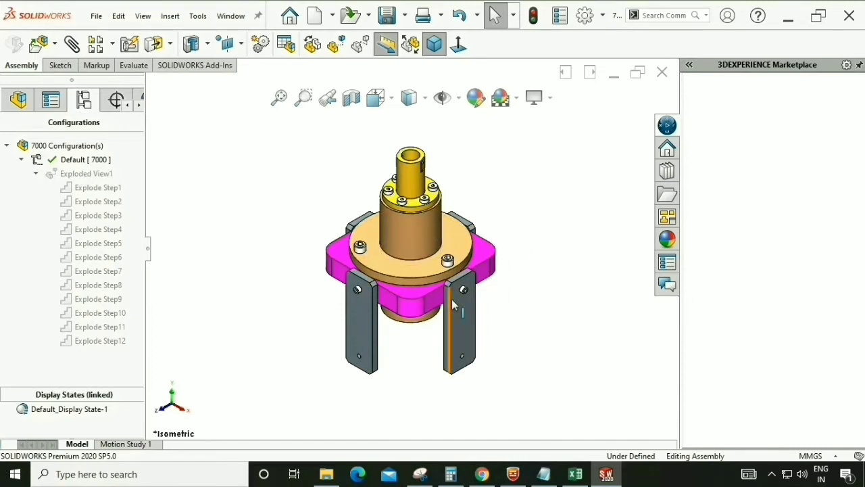
{"action": "left_click", "coordinate": [65, 175]}
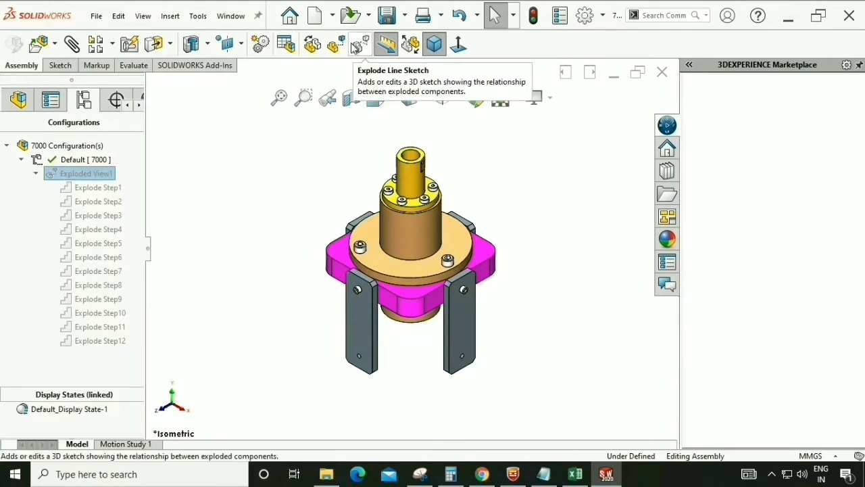
{"action": "double_click", "coordinate": [53, 175]}
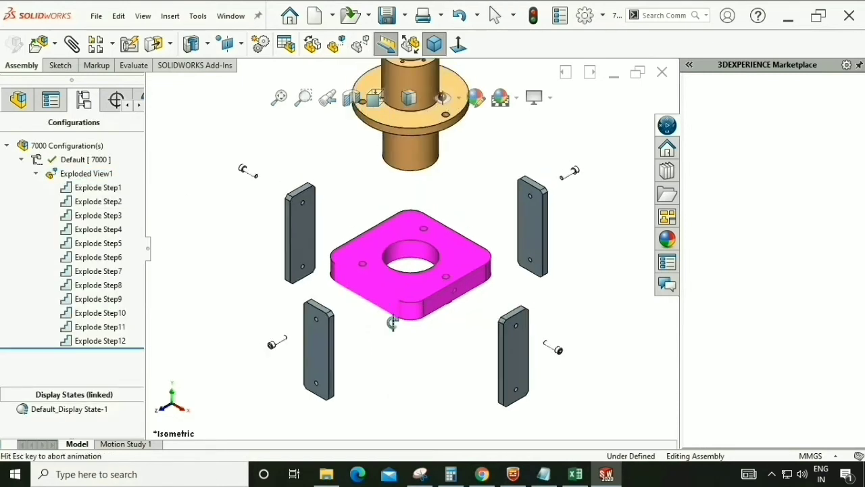
Generate Smart Explode Lines for all components of Exploded View1 and accept them
{"action": "right_click", "coordinate": [72, 177]}
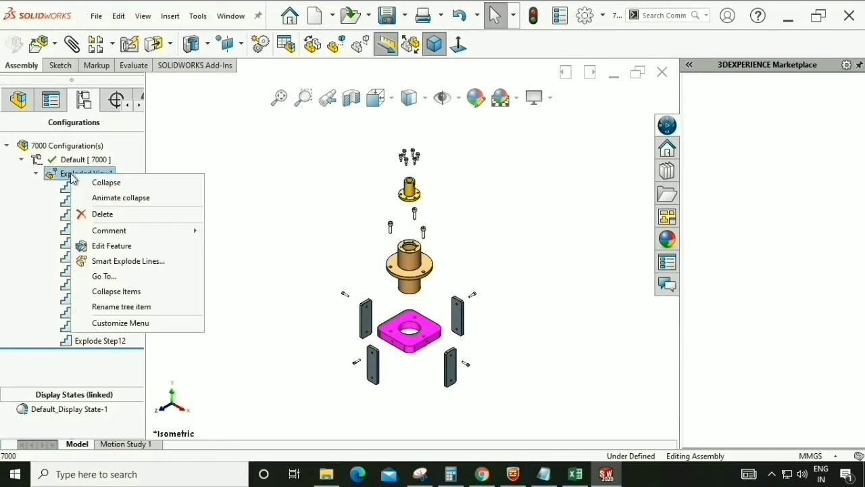
{"action": "left_click", "coordinate": [139, 265]}
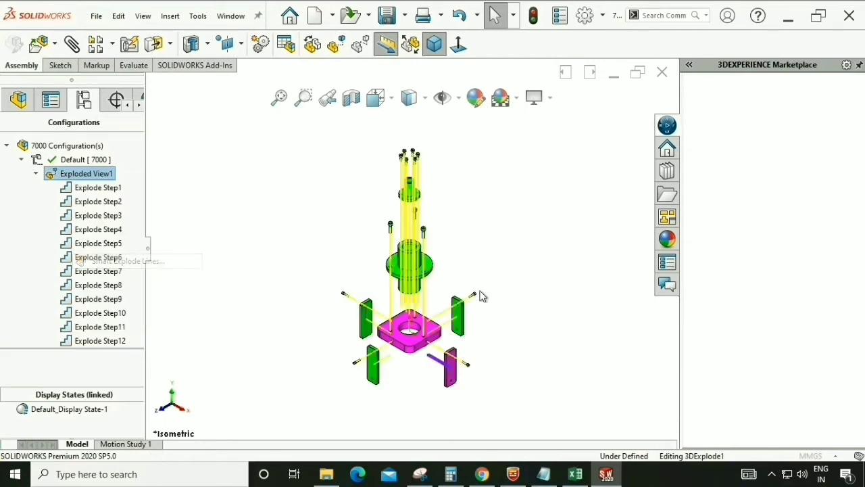
{"action": "middle_click_drag", "start_coordinate": [464, 245], "coordinate": [487, 176]}
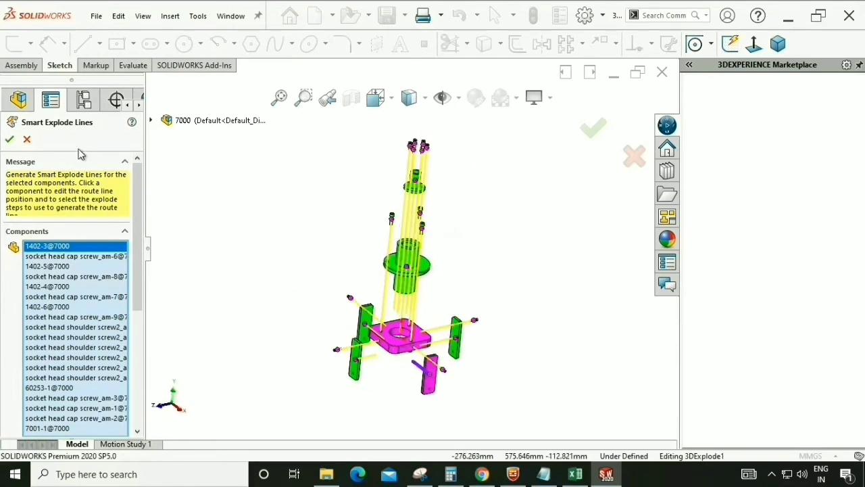
{"action": "left_click", "coordinate": [9, 139]}
Select the explode line sketch under Exploded View1 to examine its route lines between the components
{"action": "middle_click_drag", "start_coordinate": [485, 223], "coordinate": [457, 85]}
{"action": "scroll", "coordinate": [424, 209], "scroll_direction": "down", "scroll_amount": 2}
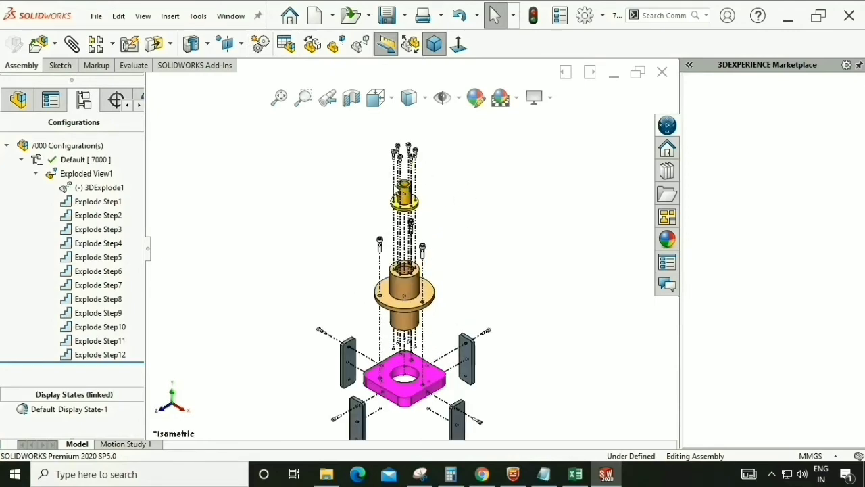
{"action": "middle_click_drag", "start_coordinate": [414, 251], "coordinate": [341, 321]}
{"action": "left_click", "coordinate": [106, 188]}
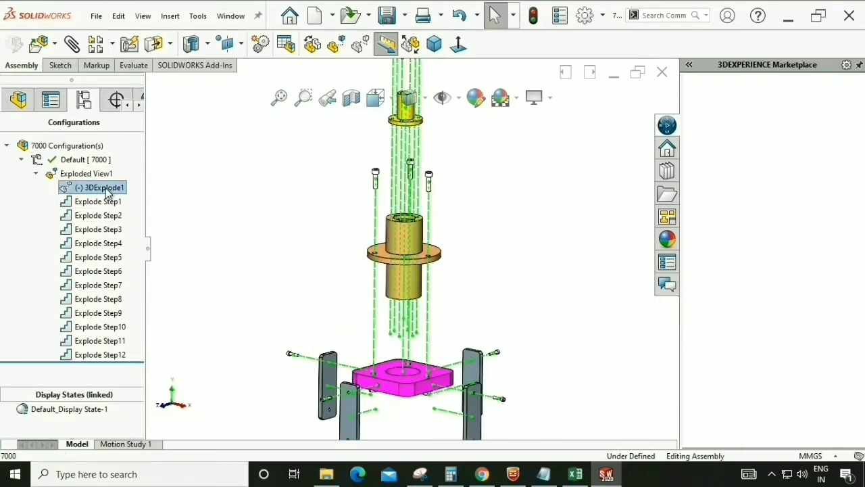
Exit editing of the 3DExplode1 smart explode line sketch and delete it from Exploded View1
{"action": "right_click", "coordinate": [92, 192]}
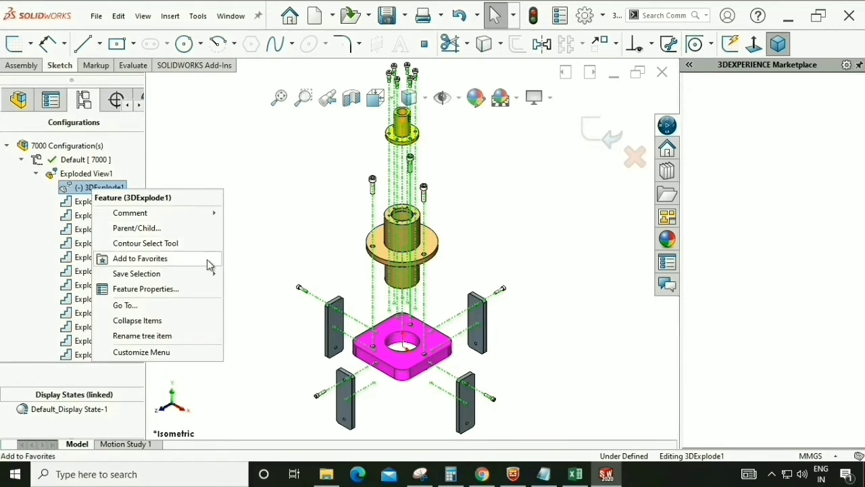
{"action": "left_click", "coordinate": [296, 247]}
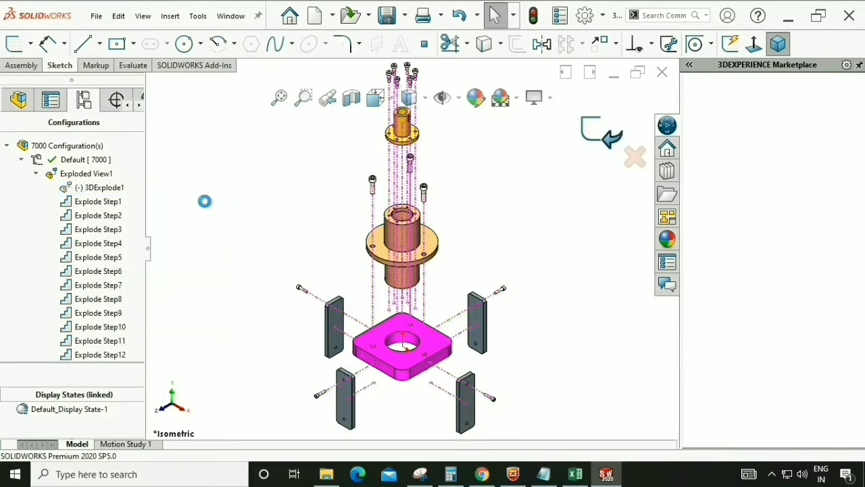
{"action": "left_click", "coordinate": [101, 188]}
{"action": "right_click", "coordinate": [110, 189]}
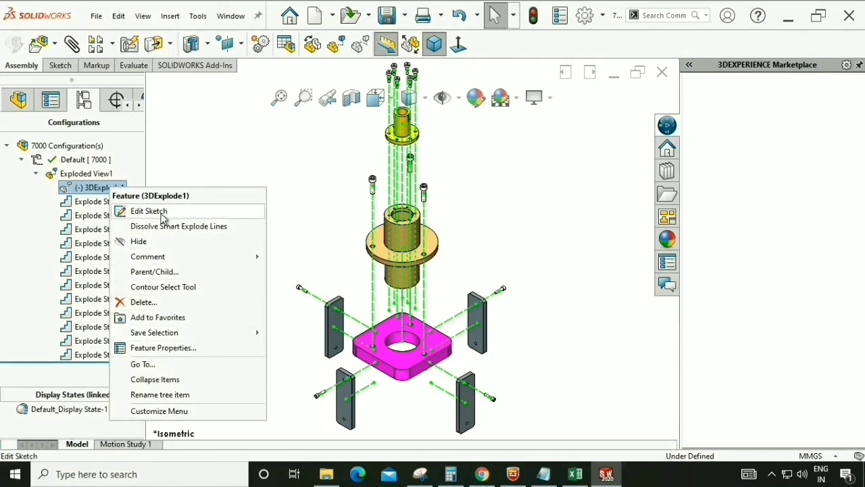
{"action": "left_click", "coordinate": [141, 302]}
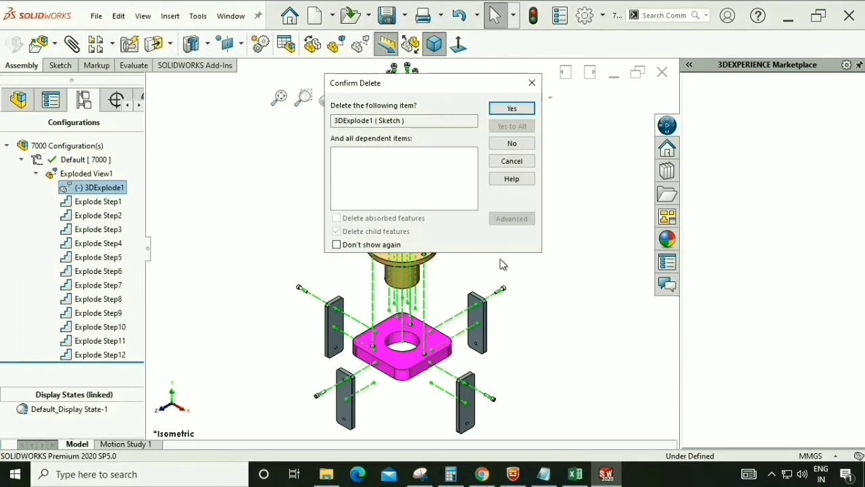
{"action": "left_click", "coordinate": [512, 110]}
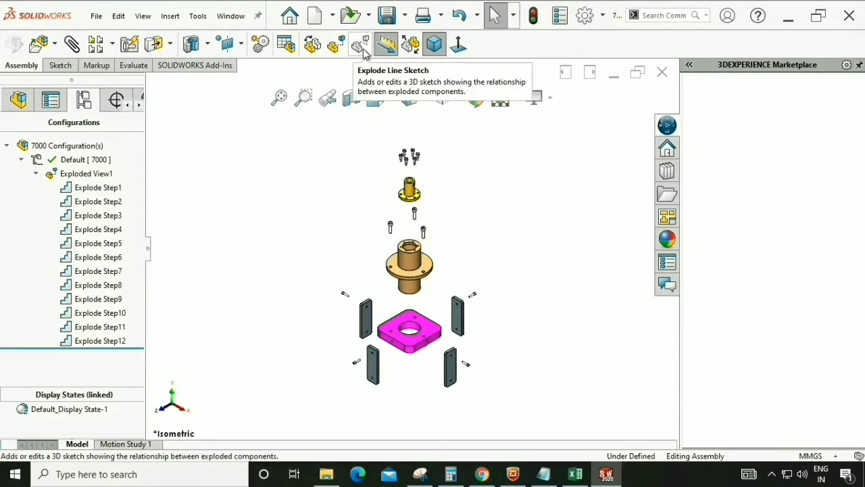
Start an explode line sketch and add a route line along XYZ from the magenta plate's central bore to the yellow flanged bushing's cylindrical face
{"action": "left_click", "coordinate": [363, 50]}
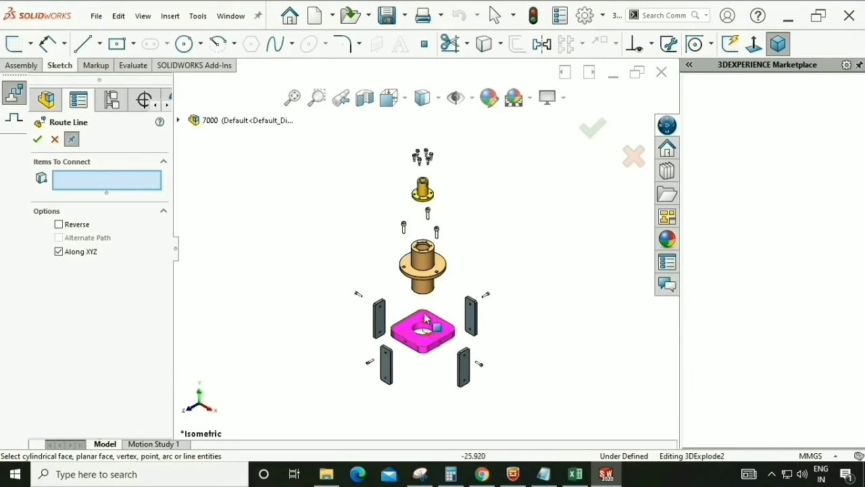
{"action": "scroll", "coordinate": [420, 316], "scroll_direction": "down", "scroll_amount": 2}
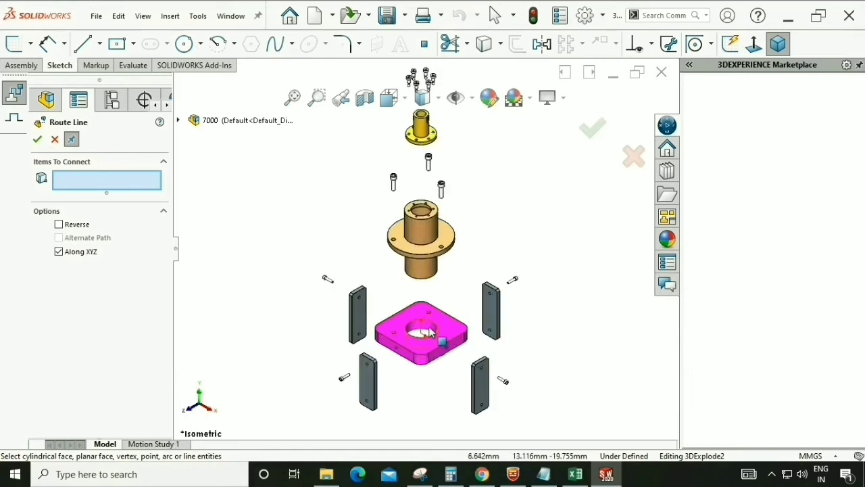
{"action": "left_click", "coordinate": [413, 330]}
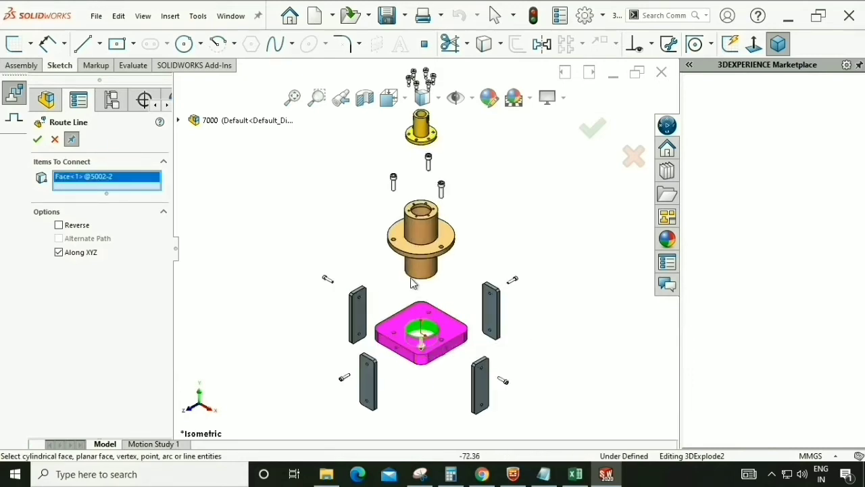
{"action": "scroll", "coordinate": [422, 135], "scroll_direction": "down", "scroll_amount": 3}
{"action": "left_click", "coordinate": [414, 223]}
{"action": "scroll", "coordinate": [520, 217], "scroll_direction": "up", "scroll_amount": 5}
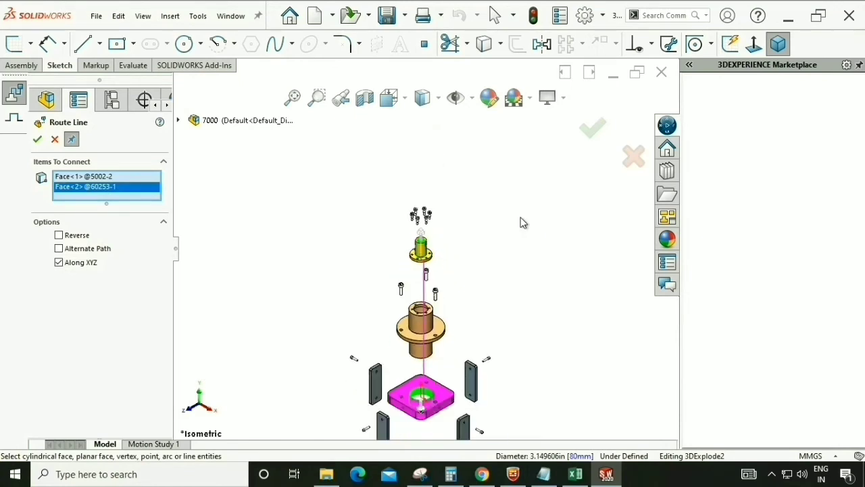
{"action": "scroll", "coordinate": [434, 262], "scroll_direction": "down", "scroll_amount": 2}
{"action": "scroll", "coordinate": [450, 358], "scroll_direction": "up", "scroll_amount": 3}
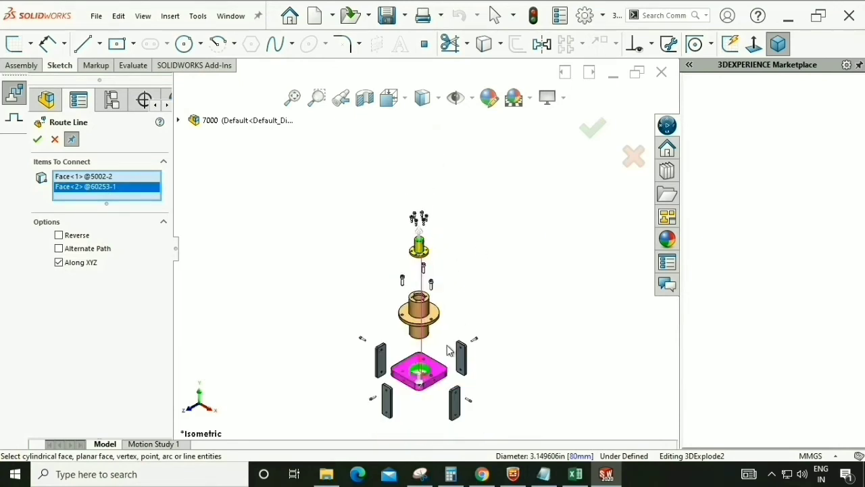
{"action": "scroll", "coordinate": [433, 378], "scroll_direction": "down", "scroll_amount": 2}
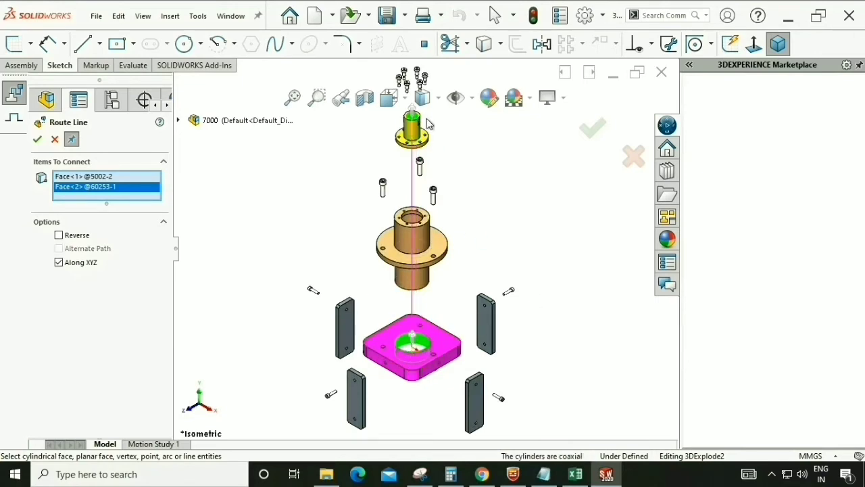
{"action": "left_click", "coordinate": [37, 139]}
{"action": "scroll", "coordinate": [427, 240], "scroll_direction": "up", "scroll_amount": 2}
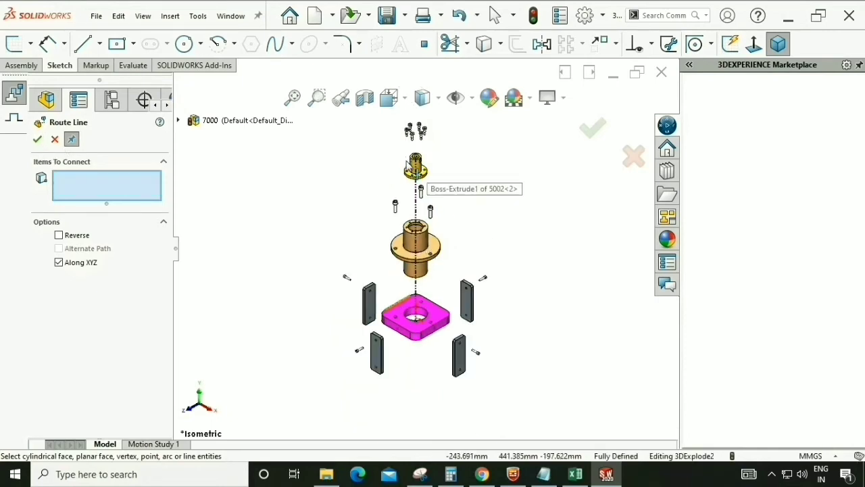
{"action": "scroll", "coordinate": [435, 154], "scroll_direction": "down", "scroll_amount": 1}
{"action": "key", "text": "Escape"}
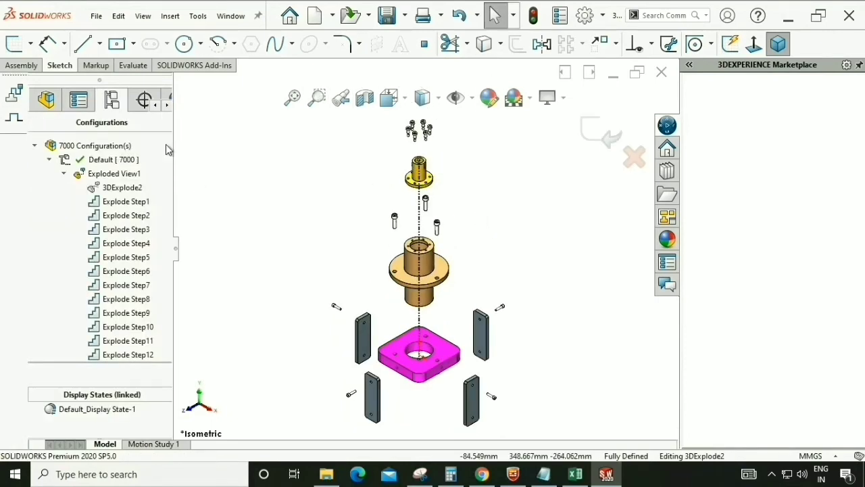
Sketch a line from the hole in the magenta plate's front-left side to the end center of the front-left socket head screw
{"action": "left_click", "coordinate": [84, 44]}
{"action": "scroll", "coordinate": [380, 392], "scroll_direction": "down", "scroll_amount": 10}
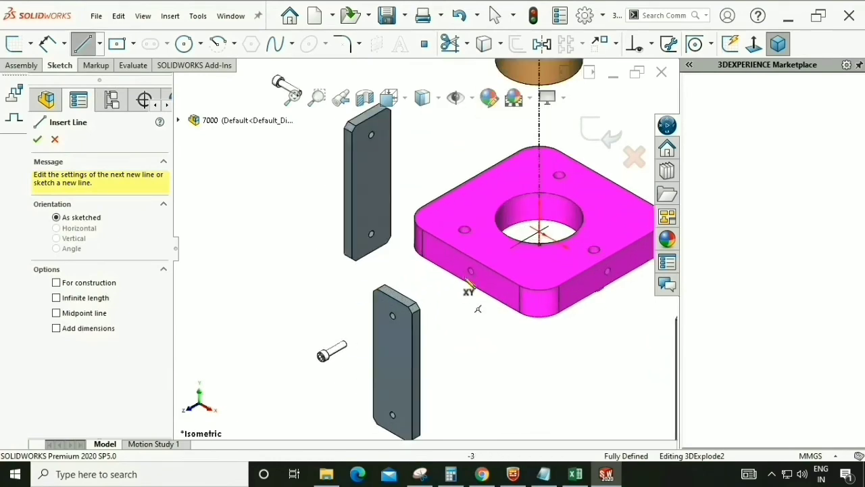
{"action": "left_click", "coordinate": [476, 283]}
{"action": "scroll", "coordinate": [289, 357], "scroll_direction": "down", "scroll_amount": 8}
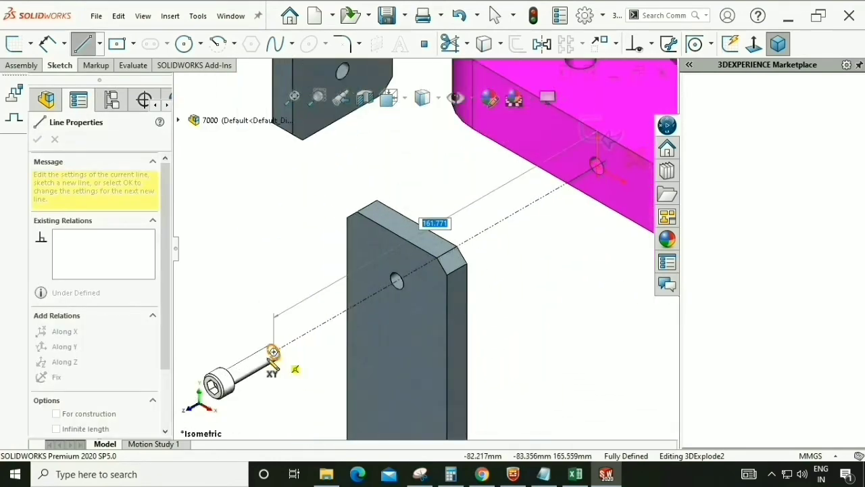
{"action": "scroll", "coordinate": [277, 350], "scroll_direction": "down", "scroll_amount": 8}
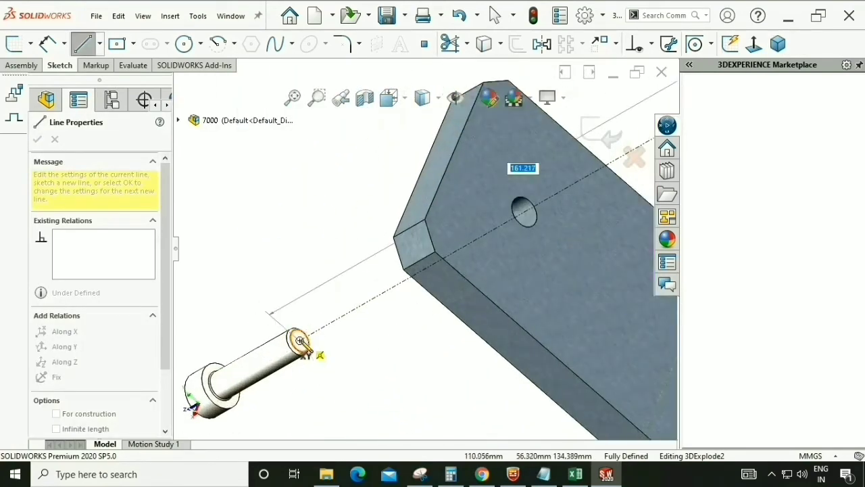
{"action": "scroll", "coordinate": [319, 369], "scroll_direction": "up", "scroll_amount": 8}
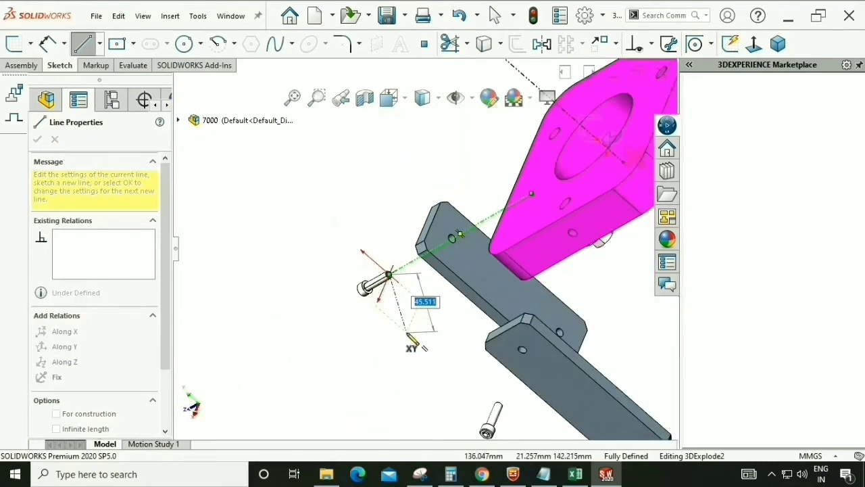
{"action": "right_click", "coordinate": [431, 335]}
{"action": "left_click", "coordinate": [443, 344]}
Sketch a line from the hole in the magenta plate's front-right side to the end center of the front-right socket head screw
{"action": "scroll", "coordinate": [451, 345], "scroll_direction": "up", "scroll_amount": 2}
{"action": "middle_click_drag", "start_coordinate": [481, 328], "coordinate": [409, 277]}
{"action": "scroll", "coordinate": [409, 276], "scroll_direction": "down", "scroll_amount": 2}
{"action": "scroll", "coordinate": [410, 277], "scroll_direction": "down", "scroll_amount": 4}
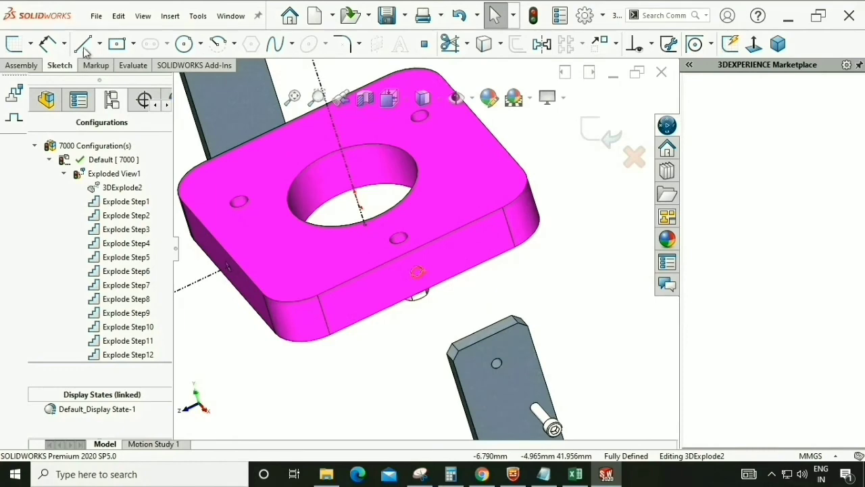
{"action": "scroll", "coordinate": [426, 274], "scroll_direction": "down", "scroll_amount": 5}
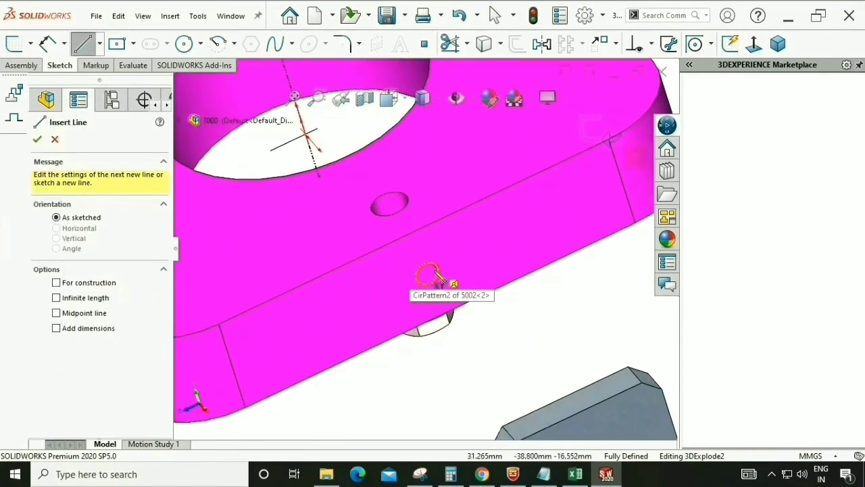
{"action": "scroll", "coordinate": [518, 332], "scroll_direction": "up", "scroll_amount": 5}
{"action": "middle_click_drag", "start_coordinate": [520, 332], "coordinate": [590, 369]}
{"action": "scroll", "coordinate": [595, 358], "scroll_direction": "down", "scroll_amount": 10}
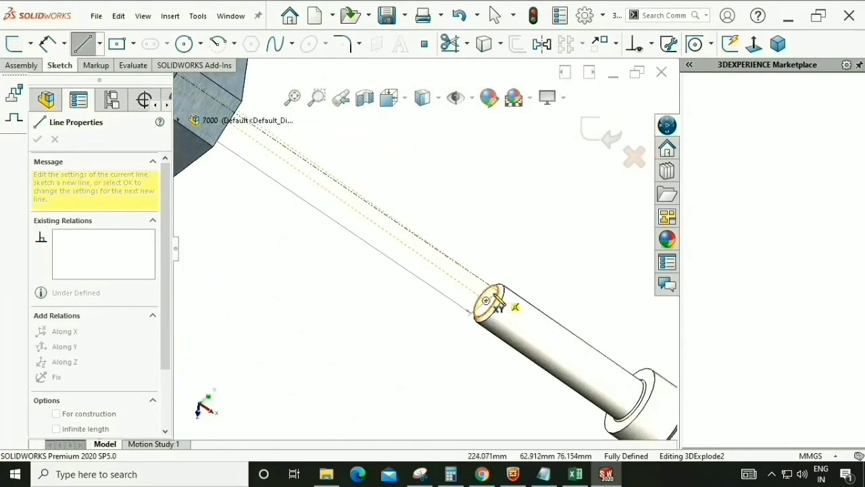
{"action": "left_click", "coordinate": [487, 300]}
{"action": "scroll", "coordinate": [507, 348], "scroll_direction": "up", "scroll_amount": 6}
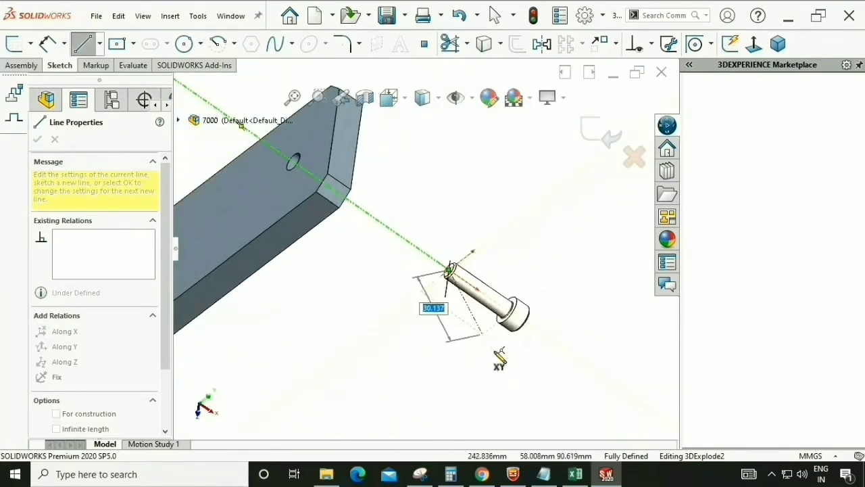
{"action": "right_click", "coordinate": [506, 352]}
{"action": "left_click", "coordinate": [494, 353]}
Sketch a line from the end center of the rear-left socket head screw to the hole in the magenta plate's rear-left side
{"action": "scroll", "coordinate": [491, 362], "scroll_direction": "up", "scroll_amount": 6}
{"action": "middle_click_drag", "start_coordinate": [426, 343], "coordinate": [335, 308]}
{"action": "scroll", "coordinate": [379, 321], "scroll_direction": "up", "scroll_amount": 4}
{"action": "scroll", "coordinate": [368, 328], "scroll_direction": "down", "scroll_amount": 8}
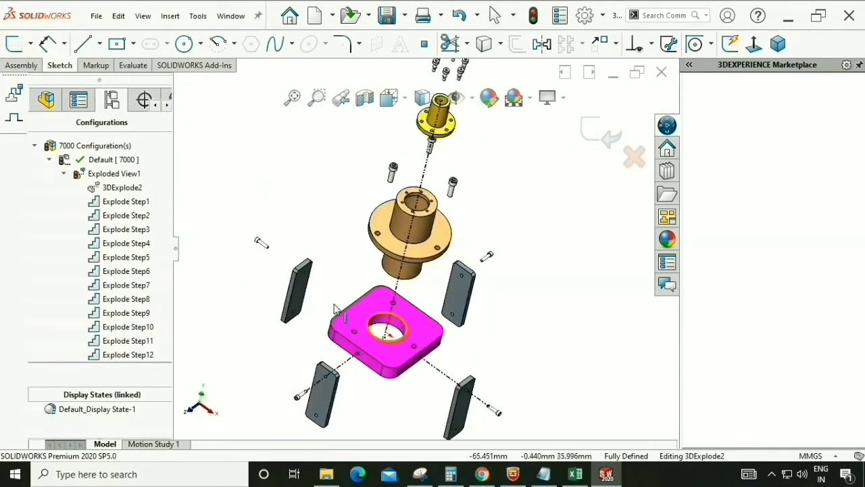
{"action": "left_click", "coordinate": [89, 43]}
{"action": "scroll", "coordinate": [309, 247], "scroll_direction": "down", "scroll_amount": 6}
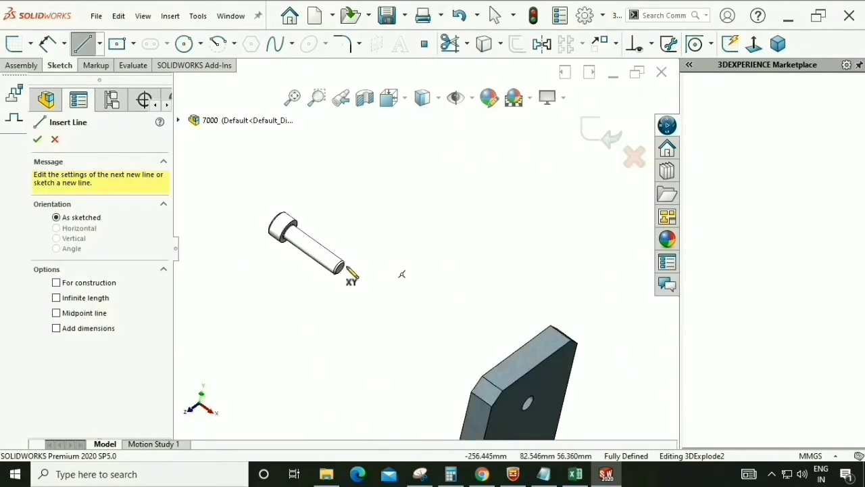
{"action": "scroll", "coordinate": [361, 282], "scroll_direction": "down", "scroll_amount": 2}
{"action": "scroll", "coordinate": [352, 268], "scroll_direction": "down", "scroll_amount": 2}
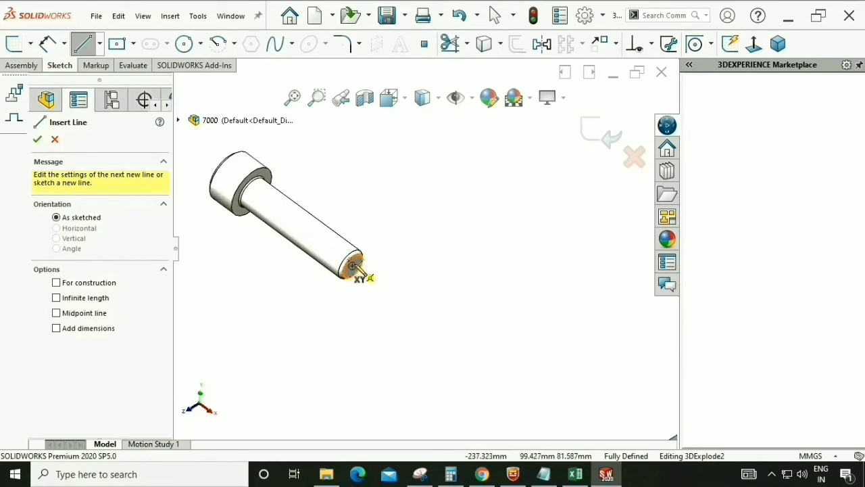
{"action": "left_click", "coordinate": [352, 265]}
{"action": "scroll", "coordinate": [369, 270], "scroll_direction": "up", "scroll_amount": 10}
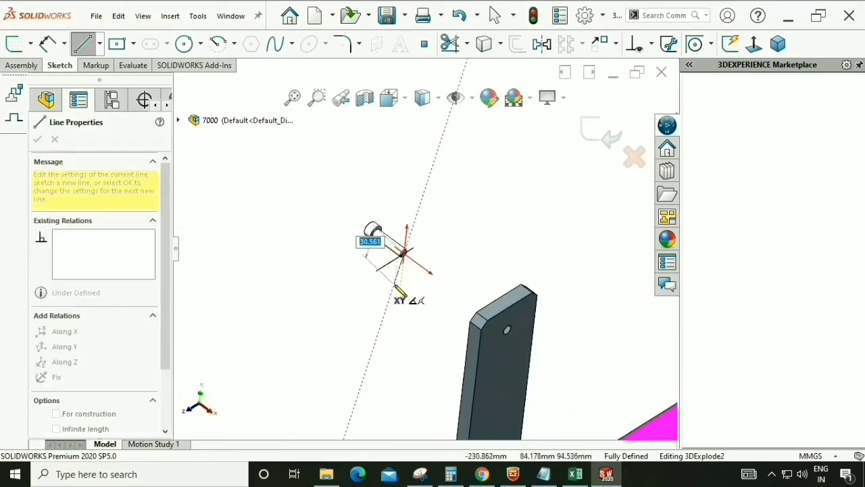
{"action": "middle_click_drag", "start_coordinate": [436, 300], "coordinate": [470, 322]}
{"action": "scroll", "coordinate": [427, 311], "scroll_direction": "down", "scroll_amount": 8}
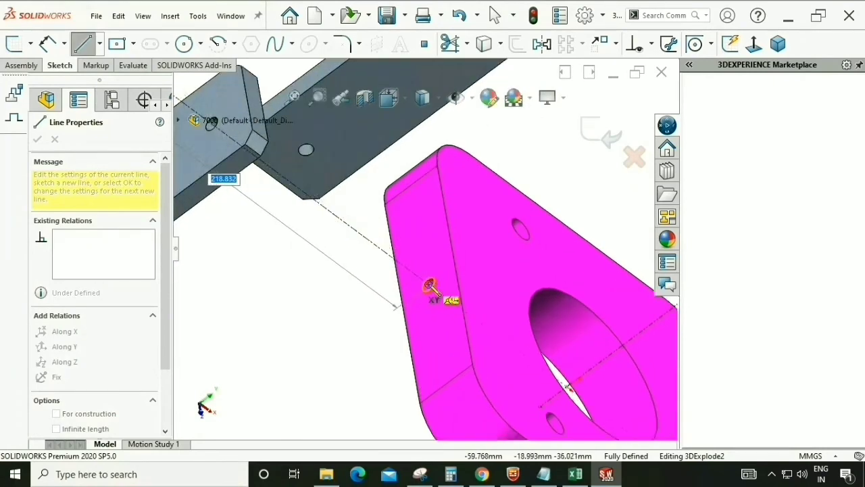
{"action": "left_click", "coordinate": [430, 286]}
{"action": "right_click", "coordinate": [431, 286]}
{"action": "left_click", "coordinate": [472, 295]}
Sketch a line from the end center of the rear-right socket head screw to the hole in the magenta plate's rear-right side
{"action": "scroll", "coordinate": [388, 328], "scroll_direction": "up", "scroll_amount": 5}
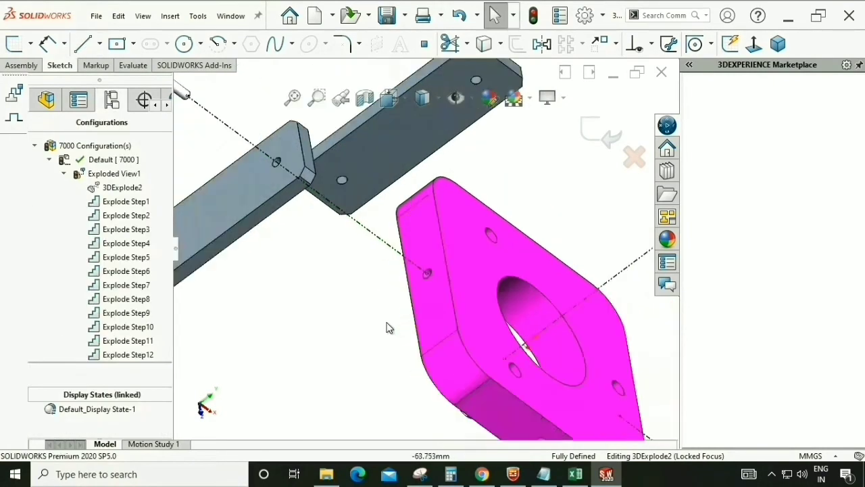
{"action": "scroll", "coordinate": [441, 138], "scroll_direction": "down", "scroll_amount": 2}
{"action": "scroll", "coordinate": [441, 139], "scroll_direction": "down", "scroll_amount": 1}
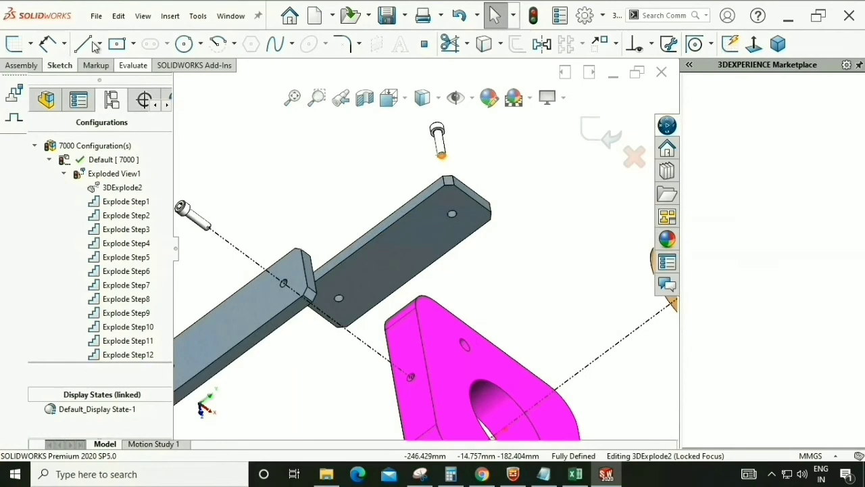
{"action": "left_click", "coordinate": [82, 43]}
{"action": "scroll", "coordinate": [446, 170], "scroll_direction": "down", "scroll_amount": 2}
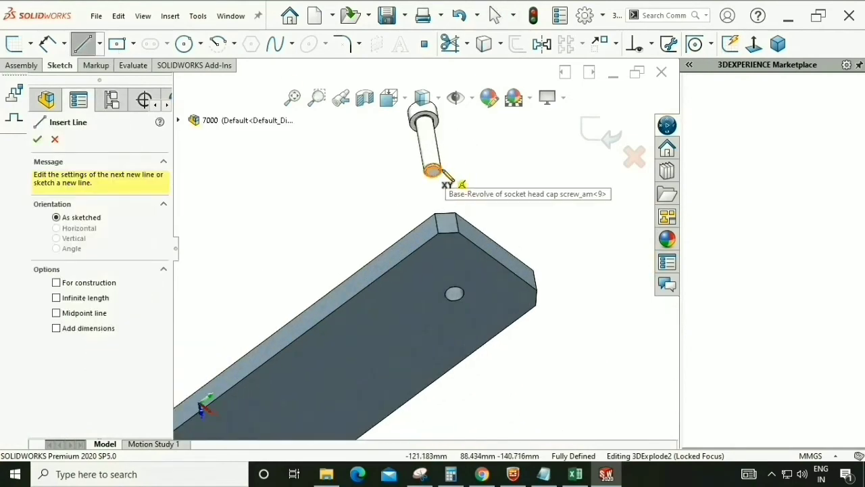
{"action": "left_click", "coordinate": [433, 171]}
{"action": "scroll", "coordinate": [469, 223], "scroll_direction": "up", "scroll_amount": 5}
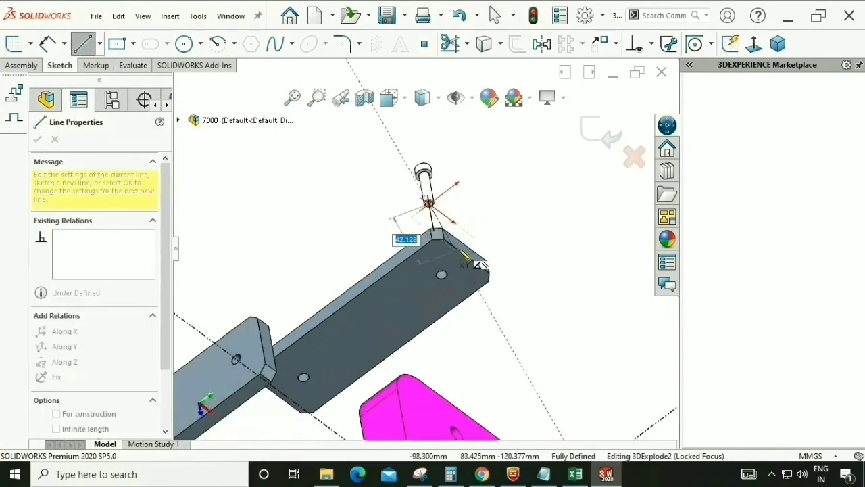
{"action": "middle_click_drag", "start_coordinate": [447, 321], "coordinate": [450, 273]}
{"action": "scroll", "coordinate": [451, 234], "scroll_direction": "down", "scroll_amount": 4}
{"action": "scroll", "coordinate": [452, 277], "scroll_direction": "down", "scroll_amount": 8}
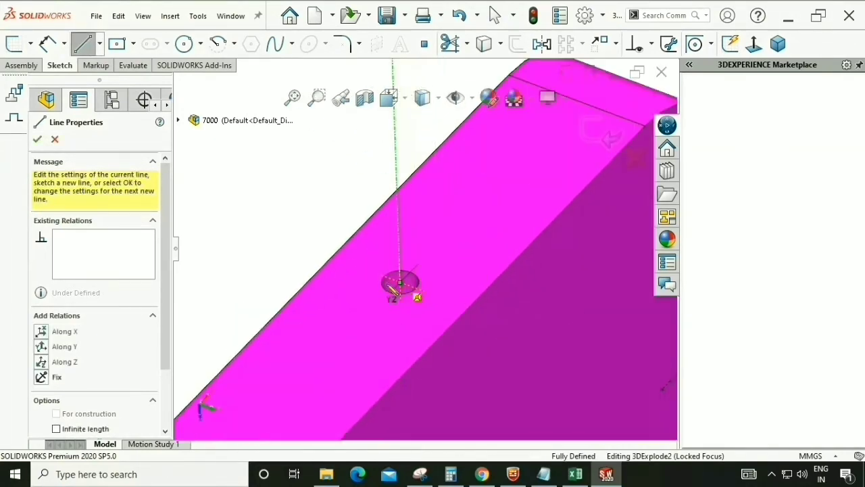
{"action": "scroll", "coordinate": [392, 290], "scroll_direction": "up", "scroll_amount": 5}
{"action": "right_click", "coordinate": [417, 292]}
{"action": "left_click", "coordinate": [417, 298]}
{"action": "scroll", "coordinate": [460, 265], "scroll_direction": "up", "scroll_amount": 3}
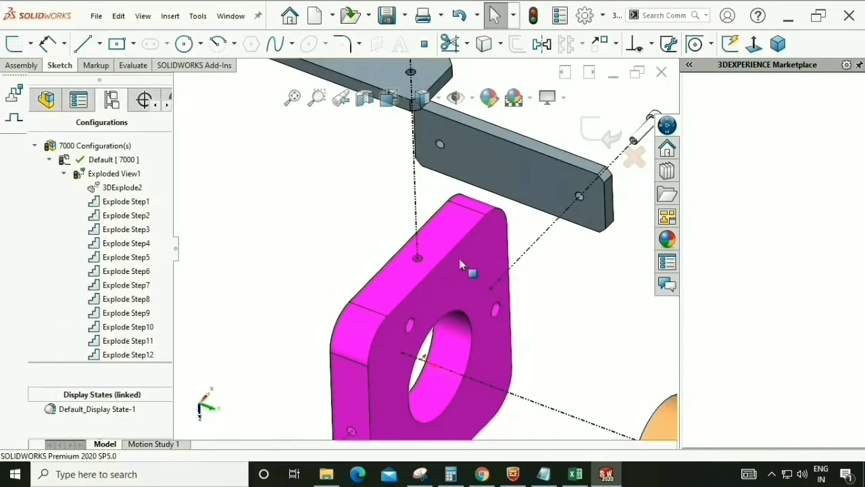
Sketch an explode line from the front-left hole in the orange hub's flange to the end center of the screw above it
{"action": "left_click", "coordinate": [775, 45]}
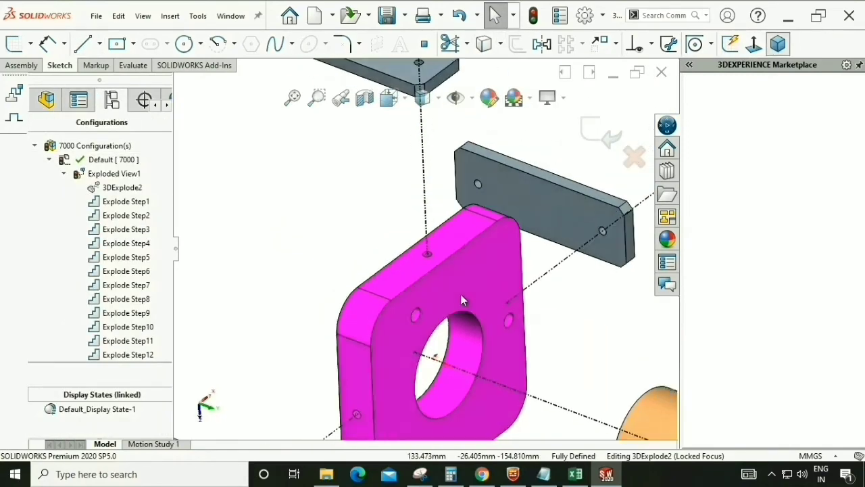
{"action": "scroll", "coordinate": [433, 336], "scroll_direction": "down", "scroll_amount": 2}
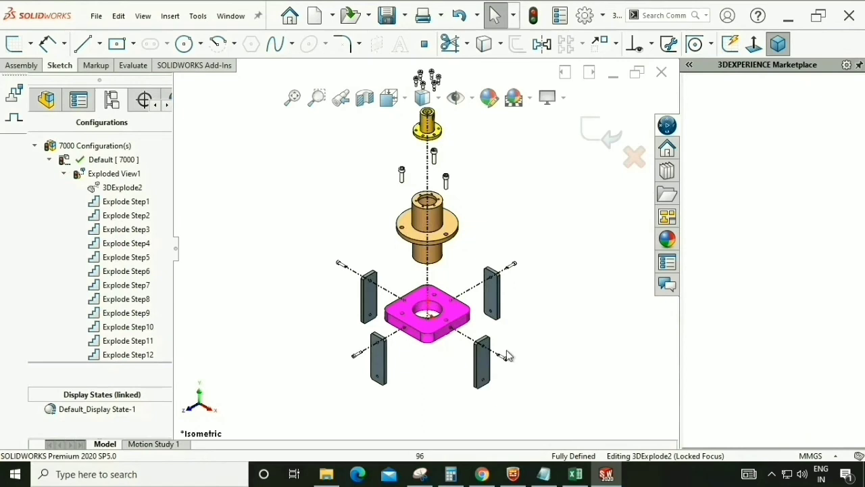
{"action": "left_click", "coordinate": [85, 45]}
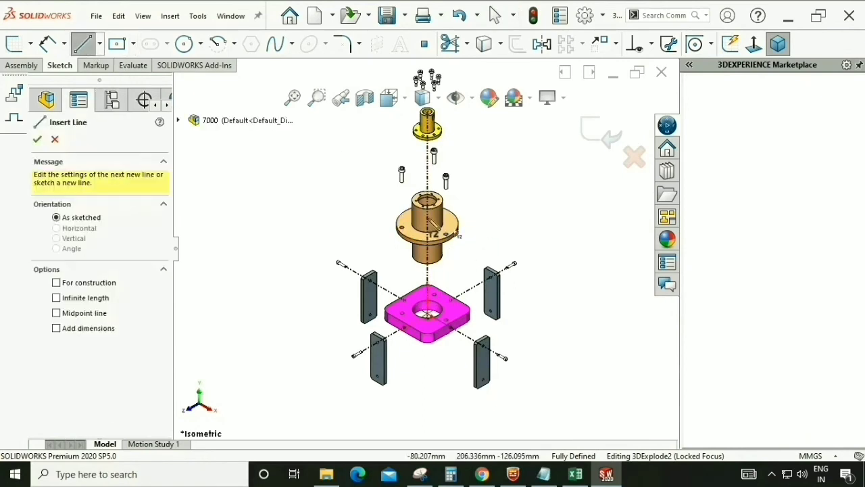
{"action": "scroll", "coordinate": [404, 223], "scroll_direction": "down", "scroll_amount": 4}
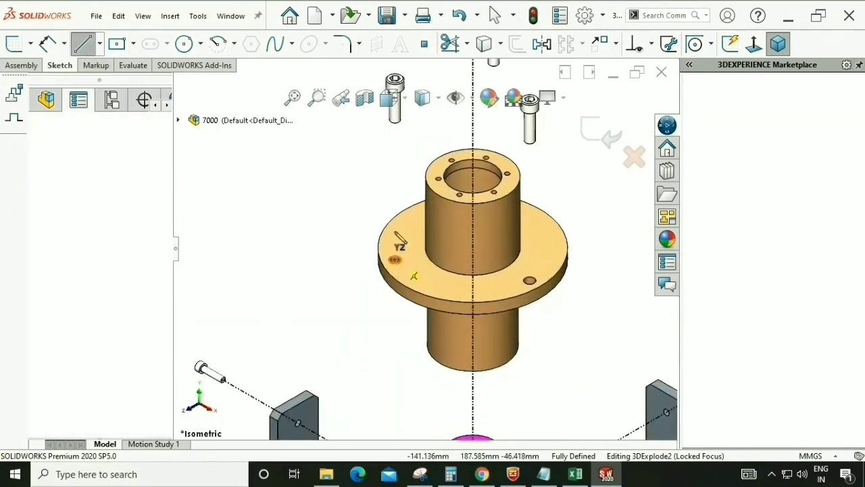
{"action": "left_click", "coordinate": [396, 260]}
{"action": "left_click", "coordinate": [395, 120]}
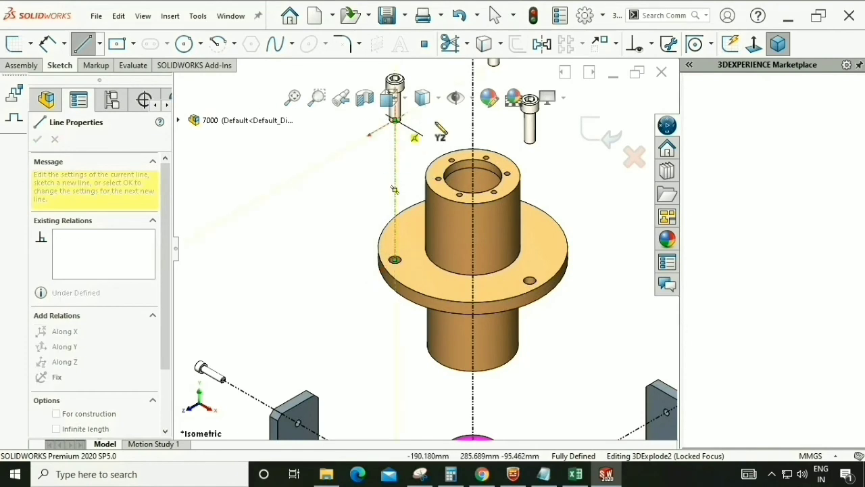
{"action": "right_click", "coordinate": [440, 129]}
{"action": "left_click", "coordinate": [455, 131]}
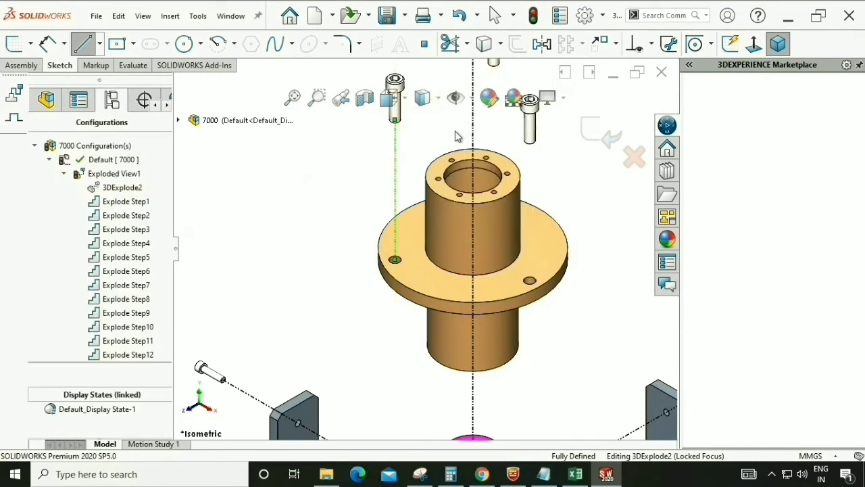
Sketch an explode line from the front-right hole in the orange hub's flange to the end center of its screw
{"action": "right_click", "coordinate": [455, 130]}
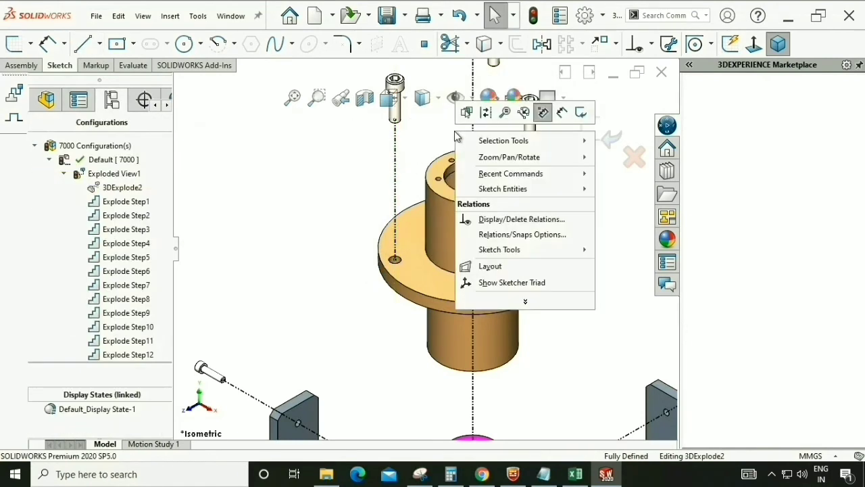
{"action": "mouse_move", "coordinate": [582, 176]}
{"action": "left_click", "coordinate": [618, 173]}
{"action": "left_click", "coordinate": [530, 280]}
{"action": "left_click", "coordinate": [530, 141]}
{"action": "key", "text": "Escape"}
Sketch an explode line from the end center of the rear flange screw to its hole in the orange hub's flange
{"action": "right_click", "coordinate": [576, 149]}
{"action": "mouse_move", "coordinate": [647, 197]}
{"action": "left_click", "coordinate": [739, 193]}
{"action": "scroll", "coordinate": [494, 67], "scroll_direction": "down", "scroll_amount": 4}
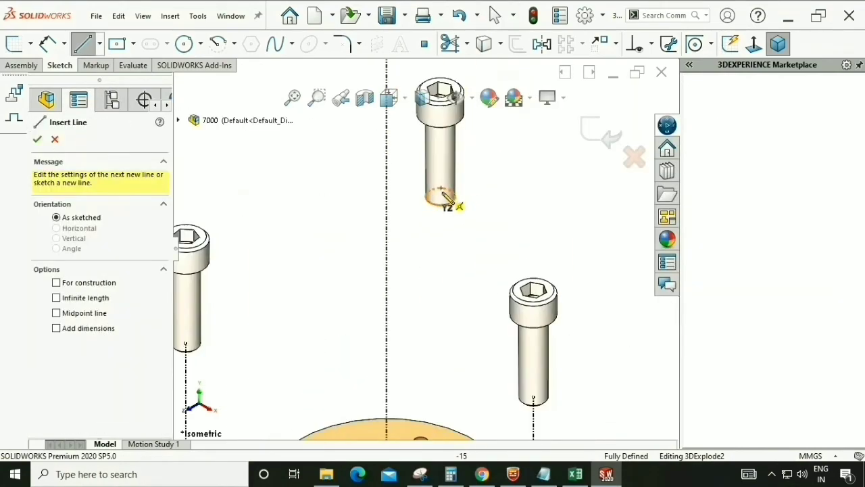
{"action": "left_click", "coordinate": [441, 193]}
{"action": "middle_click_drag", "start_coordinate": [442, 193], "coordinate": [533, 238]}
{"action": "left_click", "coordinate": [519, 248]}
{"action": "key", "text": "Escape"}
Sketch an explode line from one hole in the orange hub's upper face to the matching small screw above the yellow part
{"action": "right_click", "coordinate": [432, 223]}
{"action": "mouse_move", "coordinate": [504, 271]}
{"action": "left_click", "coordinate": [595, 268]}
{"action": "scroll", "coordinate": [435, 240], "scroll_direction": "up", "scroll_amount": 6}
{"action": "key", "text": "ctrl+7"}
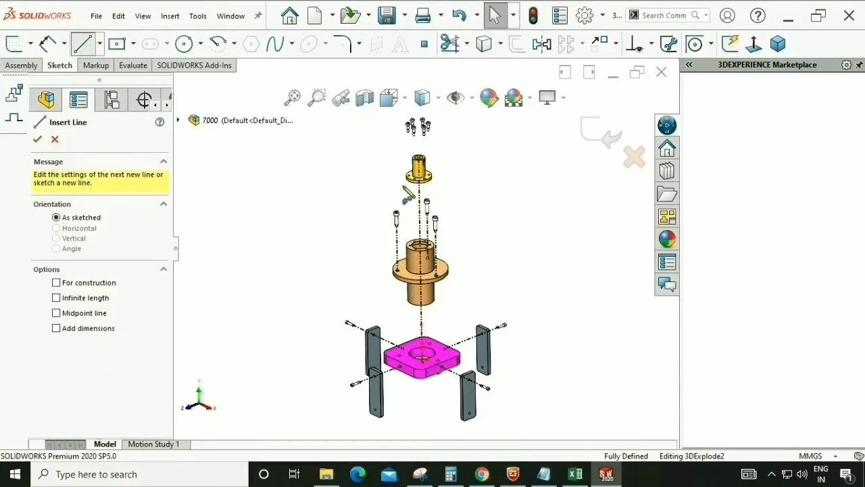
{"action": "scroll", "coordinate": [412, 236], "scroll_direction": "down", "scroll_amount": 8}
{"action": "left_click", "coordinate": [395, 297]}
{"action": "scroll", "coordinate": [433, 246], "scroll_direction": "up", "scroll_amount": 7}
{"action": "scroll", "coordinate": [424, 61], "scroll_direction": "down", "scroll_amount": 7}
{"action": "left_click", "coordinate": [411, 178]}
{"action": "key", "text": "Escape"}
Sketch an explode line between a second hole in the orange hub's upper face and its small upper screw
{"action": "scroll", "coordinate": [417, 233], "scroll_direction": "up", "scroll_amount": 3}
{"action": "right_click", "coordinate": [518, 236]}
{"action": "left_click", "coordinate": [682, 282]}
{"action": "left_click", "coordinate": [440, 240]}
{"action": "scroll", "coordinate": [438, 352], "scroll_direction": "down", "scroll_amount": 6}
{"action": "left_click", "coordinate": [438, 335]}
{"action": "right_click", "coordinate": [438, 336]}
{"action": "left_click", "coordinate": [460, 345]}
Sketch an explode line for the third small upper screw, connecting its end center with its hole in the orange hub
{"action": "right_click", "coordinate": [324, 226]}
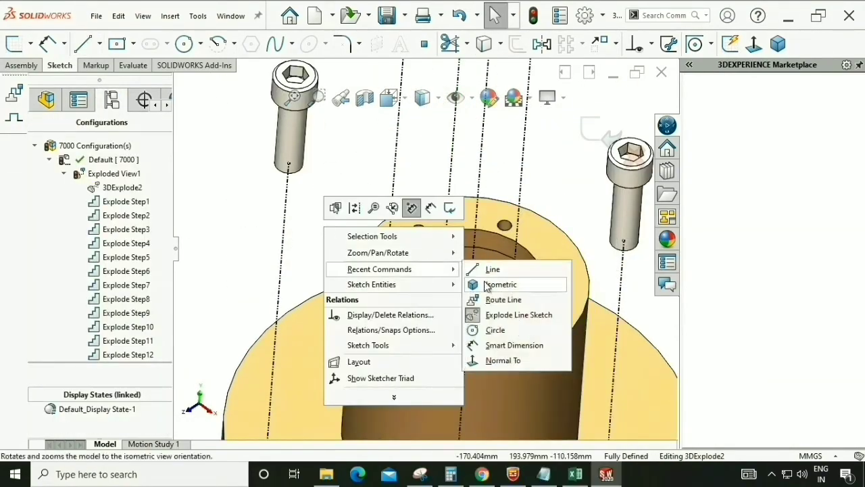
{"action": "left_click", "coordinate": [493, 269]}
{"action": "left_click", "coordinate": [523, 330]}
{"action": "middle_click_drag", "start_coordinate": [443, 335], "coordinate": [441, 301]}
{"action": "scroll", "coordinate": [441, 302], "scroll_direction": "up", "scroll_amount": 4}
{"action": "scroll", "coordinate": [417, 225], "scroll_direction": "down", "scroll_amount": 7}
{"action": "left_click", "coordinate": [417, 241]}
{"action": "middle_click_drag", "start_coordinate": [432, 358], "coordinate": [447, 302]}
{"action": "scroll", "coordinate": [405, 221], "scroll_direction": "down", "scroll_amount": 5}
{"action": "key", "text": "Escape"}
Sketch an explode line for the fourth small upper screw, connecting its end center with its hole in the orange hub
{"action": "left_click_drag", "start_coordinate": [400, 292], "coordinate": [405, 257]}
{"action": "left_click", "coordinate": [278, 265]}
{"action": "scroll", "coordinate": [278, 265], "scroll_direction": "up", "scroll_amount": 8}
{"action": "middle_click_drag", "start_coordinate": [284, 265], "coordinate": [417, 223]}
{"action": "key", "text": "l"}
{"action": "scroll", "coordinate": [398, 232], "scroll_direction": "down", "scroll_amount": 6}
{"action": "left_click", "coordinate": [417, 222]}
{"action": "scroll", "coordinate": [416, 222], "scroll_direction": "up", "scroll_amount": 8}
{"action": "scroll", "coordinate": [394, 347], "scroll_direction": "down", "scroll_amount": 7}
{"action": "left_click", "coordinate": [353, 363]}
Sketch an explode line for the fifth small upper screw, connecting its hole in the orange hub with its end center
{"action": "right_click", "coordinate": [309, 218]}
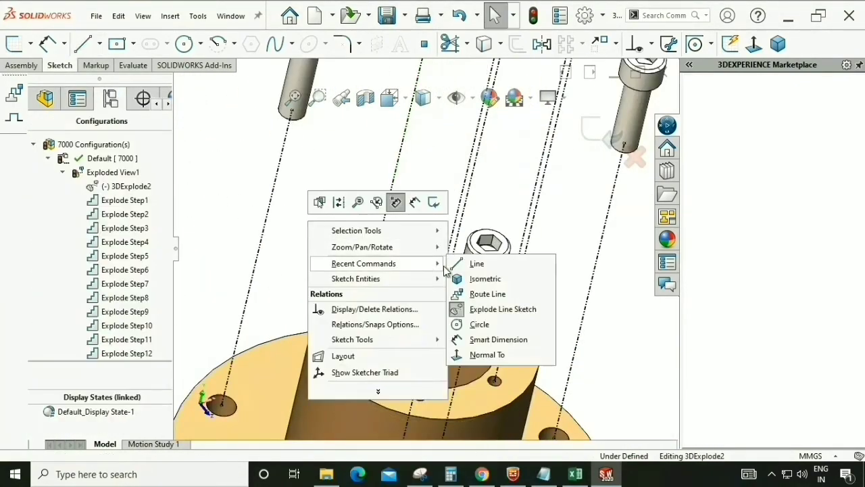
{"action": "left_click", "coordinate": [477, 263]}
{"action": "scroll", "coordinate": [379, 284], "scroll_direction": "down", "scroll_amount": 4}
{"action": "left_click", "coordinate": [382, 279]}
{"action": "scroll", "coordinate": [356, 331], "scroll_direction": "up", "scroll_amount": 8}
{"action": "middle_click_drag", "start_coordinate": [379, 297], "coordinate": [452, 224]}
{"action": "scroll", "coordinate": [452, 224], "scroll_direction": "down", "scroll_amount": 5}
{"action": "left_click", "coordinate": [383, 292]}
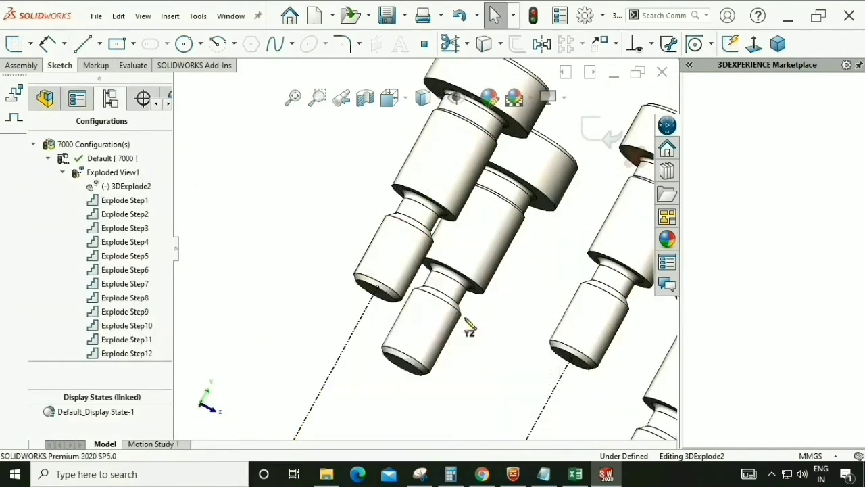
Complete the explode line for the last small upper screw and end the Line tool
{"action": "scroll", "coordinate": [465, 321], "scroll_direction": "up", "scroll_amount": 8}
{"action": "middle_click_drag", "start_coordinate": [488, 273], "coordinate": [379, 298]}
{"action": "scroll", "coordinate": [365, 290], "scroll_direction": "down", "scroll_amount": 8}
{"action": "left_click", "coordinate": [332, 261]}
{"action": "key", "text": "Escape"}
{"action": "key", "text": "ctrl+7"}
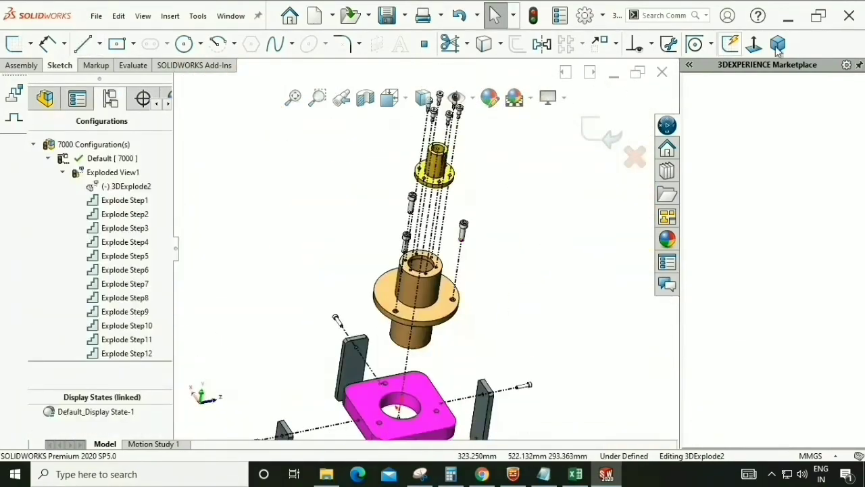
Try to trim the leftmost small-screw explode line between the yellow flange and the orange hub
{"action": "scroll", "coordinate": [446, 220], "scroll_direction": "up", "scroll_amount": 4}
{"action": "scroll", "coordinate": [423, 209], "scroll_direction": "down", "scroll_amount": 8}
{"action": "left_click", "coordinate": [388, 257]}
{"action": "key", "text": "t"}
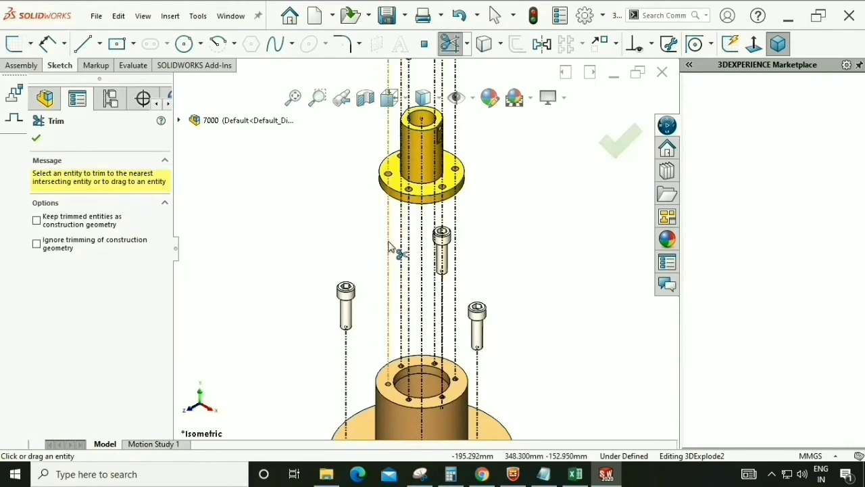
{"action": "left_click", "coordinate": [390, 247]}
{"action": "scroll", "coordinate": [426, 251], "scroll_direction": "up", "scroll_amount": 2}
{"action": "key", "text": "Escape"}
Shorten the small-screw explode lines by moving their lower ends from the orange hub to the yellow flange's holes
{"action": "left_click", "coordinate": [399, 319]}
{"action": "scroll", "coordinate": [404, 315], "scroll_direction": "up", "scroll_amount": 5}
{"action": "key", "text": "Escape"}
{"action": "scroll", "coordinate": [411, 296], "scroll_direction": "down", "scroll_amount": 2}
{"action": "scroll", "coordinate": [423, 253], "scroll_direction": "up", "scroll_amount": 4}
{"action": "left_click", "coordinate": [437, 427]}
{"action": "left_click_drag", "start_coordinate": [437, 427], "coordinate": [436, 231]}
{"action": "scroll", "coordinate": [490, 432], "scroll_direction": "down", "scroll_amount": 2}
{"action": "scroll", "coordinate": [465, 270], "scroll_direction": "up", "scroll_amount": 2}
{"action": "left_click_drag", "start_coordinate": [469, 388], "coordinate": [445, 183]}
{"action": "scroll", "coordinate": [463, 149], "scroll_direction": "down", "scroll_amount": 3}
{"action": "scroll", "coordinate": [426, 243], "scroll_direction": "up", "scroll_amount": 5}
{"action": "scroll", "coordinate": [401, 311], "scroll_direction": "up", "scroll_amount": 2}
{"action": "left_click", "coordinate": [421, 269]}
{"action": "key", "text": "Escape"}
{"action": "scroll", "coordinate": [429, 328], "scroll_direction": "up", "scroll_amount": 3}
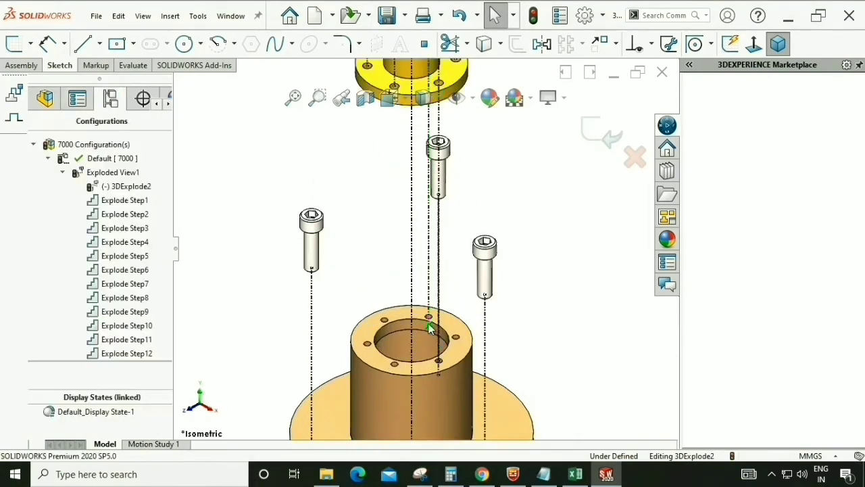
Move the lower ends of the remaining small-screw explode lines onto their holes in the yellow flange
{"action": "scroll", "coordinate": [440, 236], "scroll_direction": "down", "scroll_amount": 2}
{"action": "scroll", "coordinate": [546, 279], "scroll_direction": "up", "scroll_amount": 1}
{"action": "middle_click_drag", "start_coordinate": [545, 280], "coordinate": [514, 203]}
{"action": "scroll", "coordinate": [459, 203], "scroll_direction": "down", "scroll_amount": 5}
{"action": "left_click_drag", "start_coordinate": [446, 379], "coordinate": [479, 306]}
{"action": "left_click", "coordinate": [510, 237]}
{"action": "scroll", "coordinate": [479, 284], "scroll_direction": "up", "scroll_amount": 6}
{"action": "middle_click_drag", "start_coordinate": [479, 284], "coordinate": [527, 344]}
{"action": "scroll", "coordinate": [454, 336], "scroll_direction": "down", "scroll_amount": 6}
{"action": "left_click", "coordinate": [453, 335]}
{"action": "scroll", "coordinate": [453, 335], "scroll_direction": "down", "scroll_amount": 3}
{"action": "scroll", "coordinate": [467, 187], "scroll_direction": "up", "scroll_amount": 3}
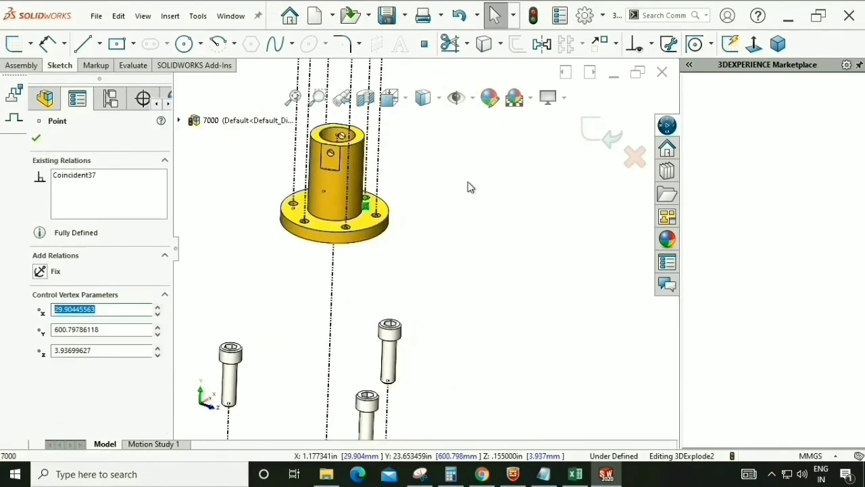
{"action": "key", "text": "Escape"}
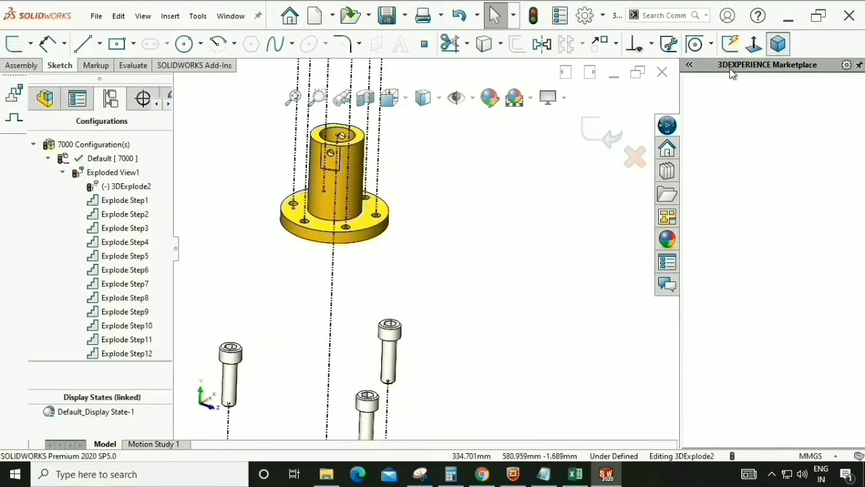
Set the isometric view and exit the explode line sketch, keeping the drawn lines
{"action": "left_click", "coordinate": [778, 43]}
{"action": "scroll", "coordinate": [454, 242], "scroll_direction": "down", "scroll_amount": 3}
{"action": "middle_click_drag", "start_coordinate": [397, 340], "coordinate": [426, 311]}
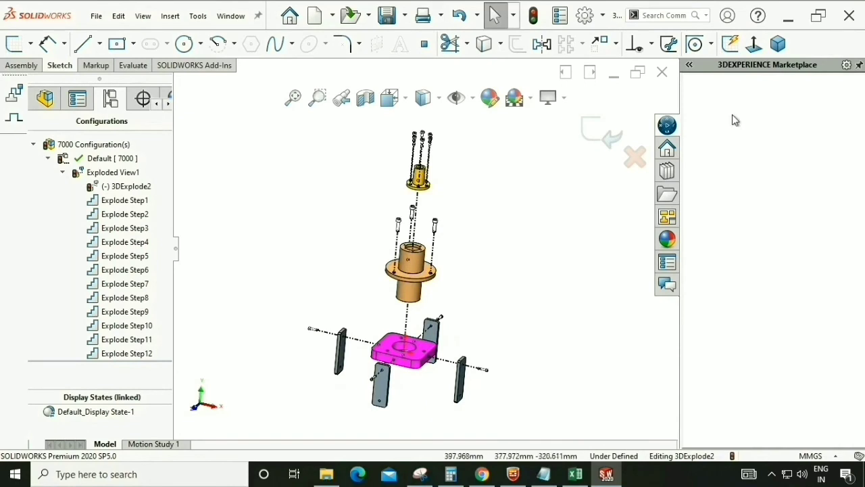
{"action": "left_click", "coordinate": [777, 44]}
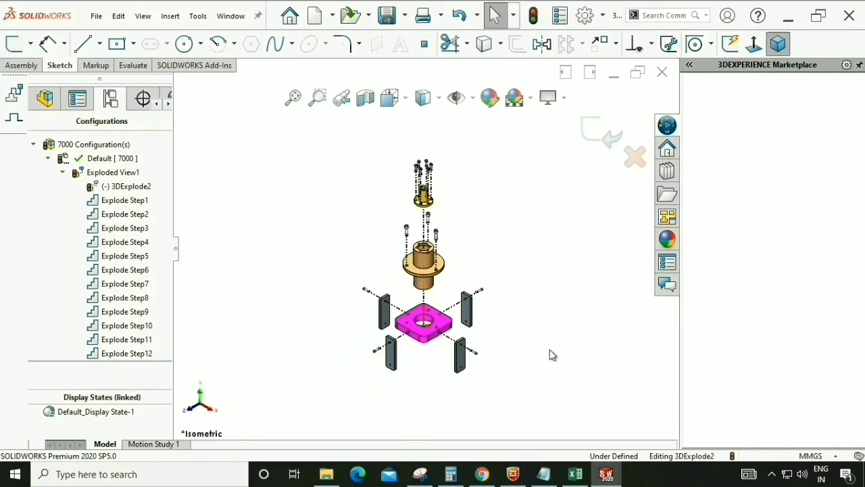
{"action": "left_click", "coordinate": [601, 133]}
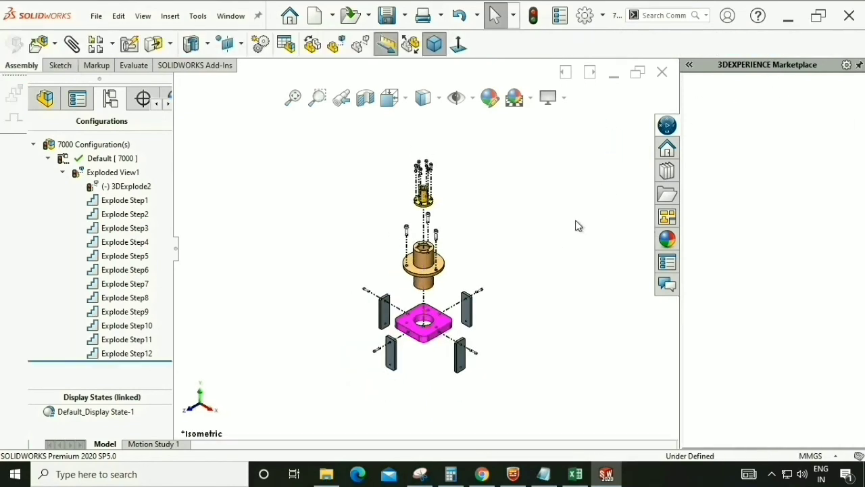
{"action": "right_click", "coordinate": [128, 190]}
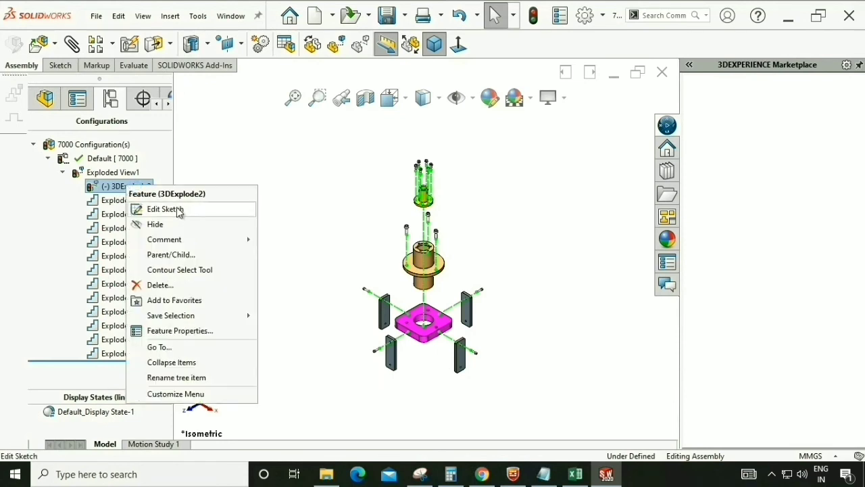
{"action": "left_click", "coordinate": [329, 218]}
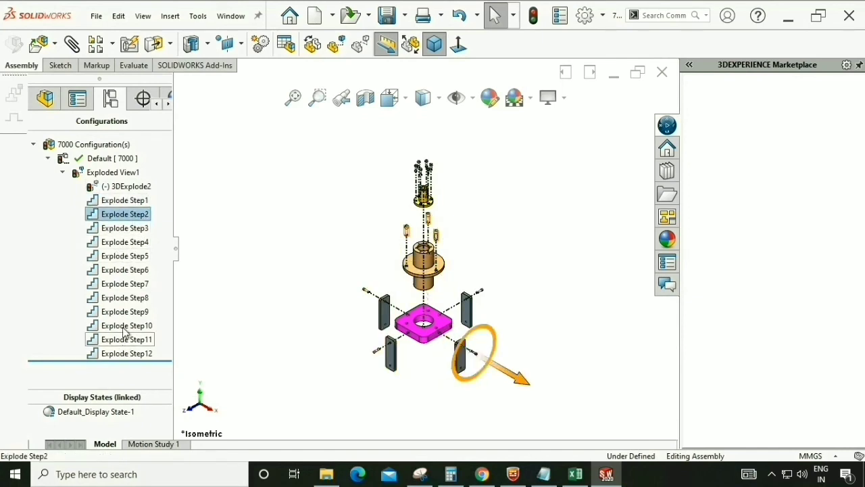
{"action": "right_click", "coordinate": [141, 207]}
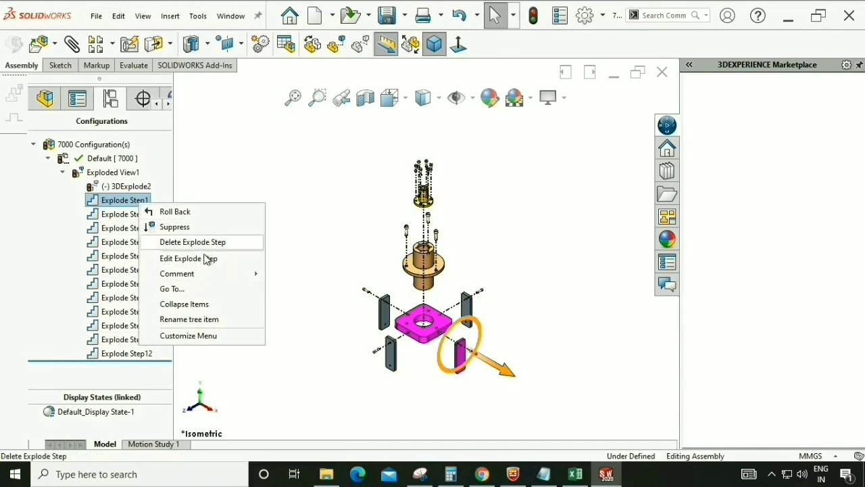
{"action": "left_click", "coordinate": [534, 269]}
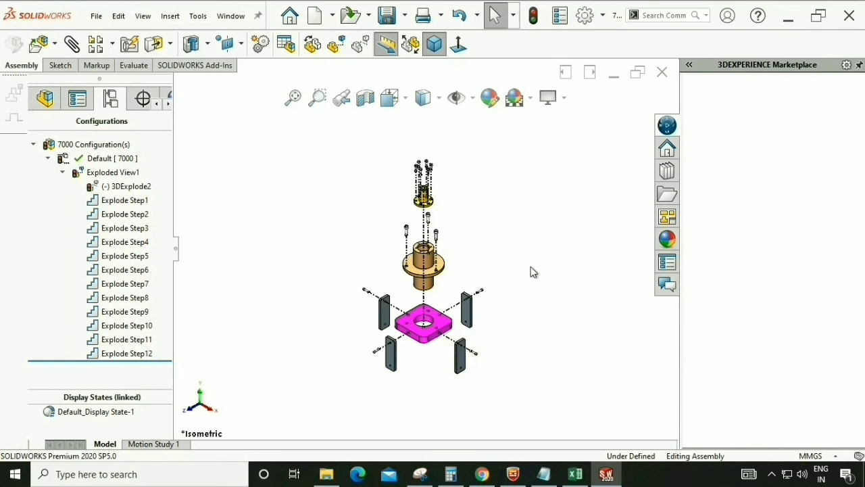
{"action": "middle_click_drag", "start_coordinate": [512, 270], "coordinate": [521, 255]}
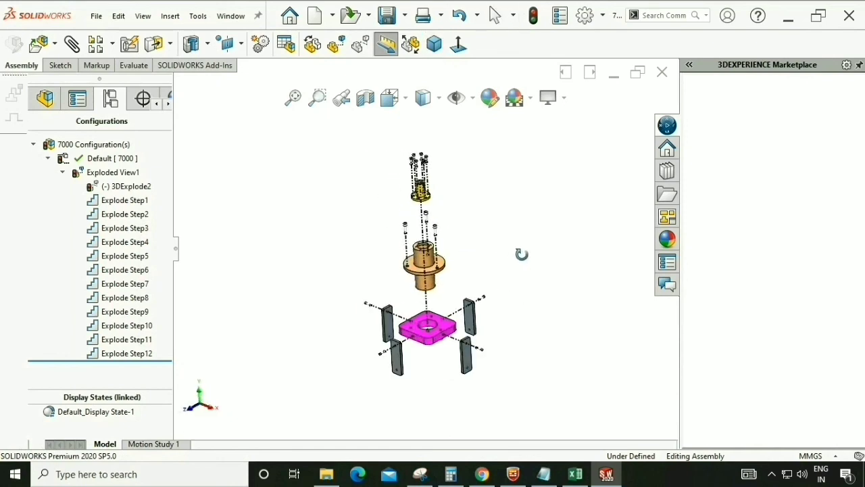
{"action": "middle_click_drag", "start_coordinate": [349, 234], "coordinate": [191, 228]}
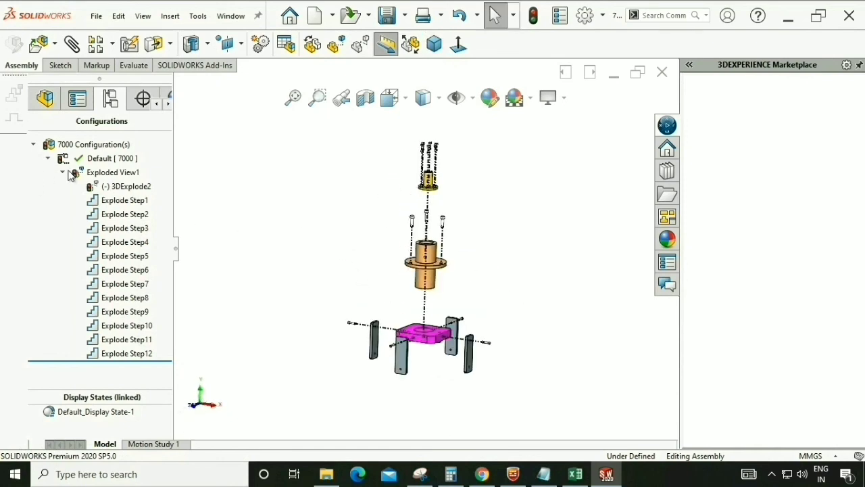
Collapse Exploded View1 and show the assembled model in isometric view
{"action": "right_click", "coordinate": [95, 177]}
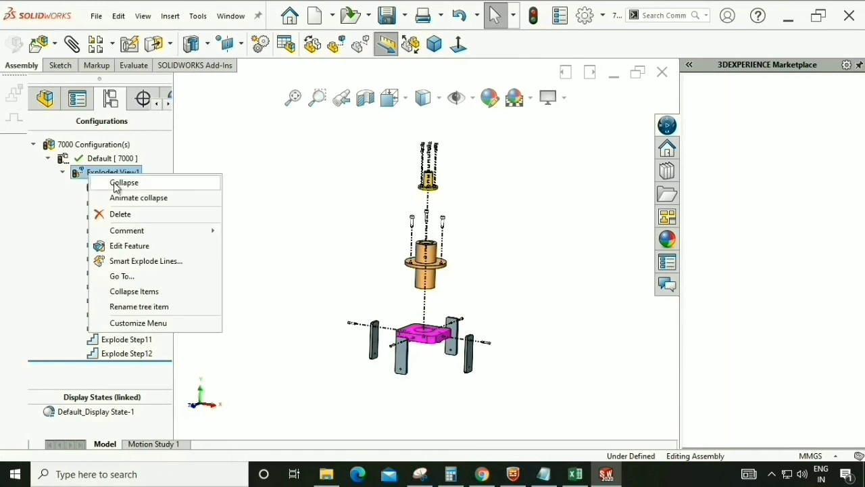
{"action": "left_click", "coordinate": [124, 182]}
{"action": "key", "text": "ctrl+7"}
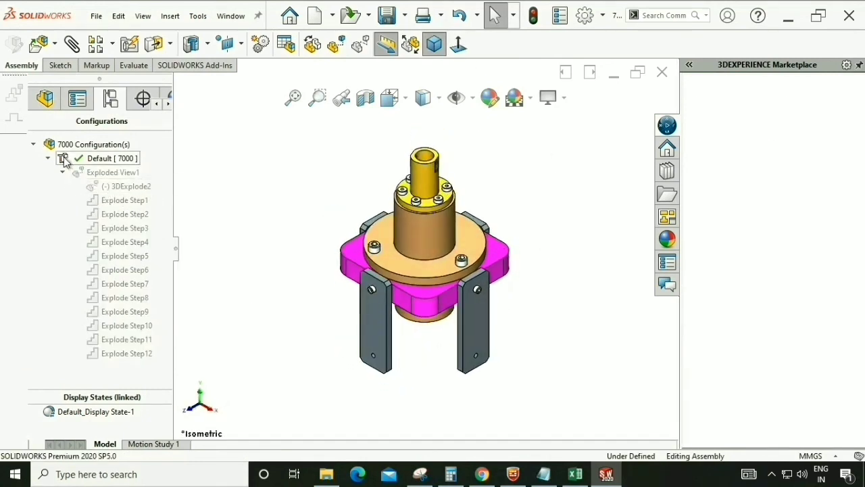
Explode the assembly with Exploded View1, collapse it again, and return to the assembly's feature tree
{"action": "double_click", "coordinate": [81, 176]}
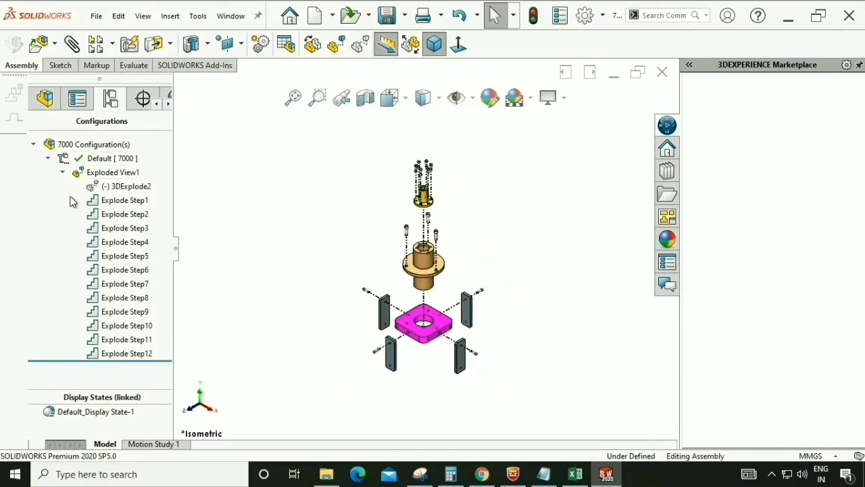
{"action": "double_click", "coordinate": [79, 175]}
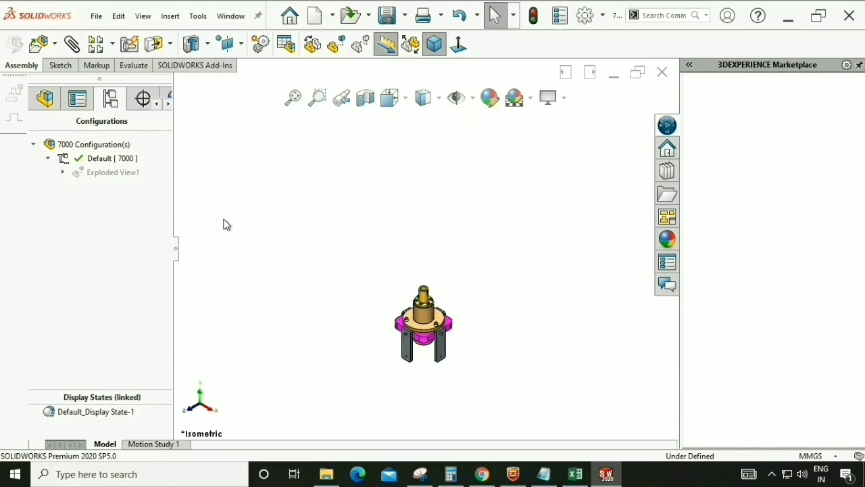
{"action": "left_click", "coordinate": [45, 98]}
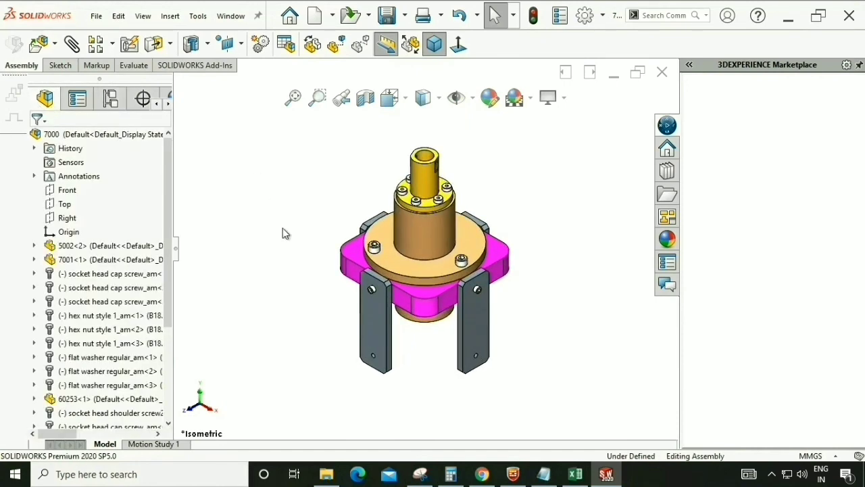